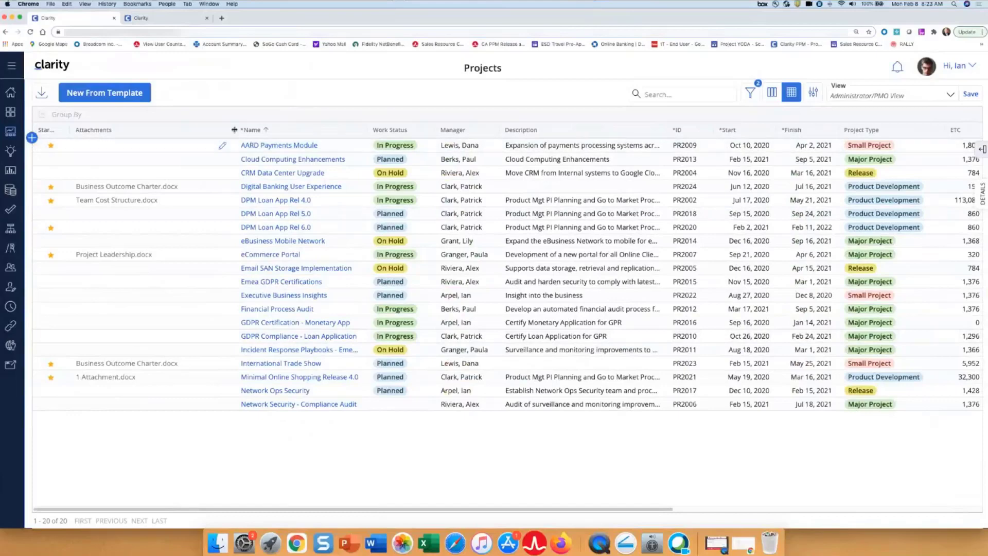
- Narrow the Attachments column in the projects grid, and open the AARD Payments Module project's Financial Plan V1 cost plan
left_click_drag(236, 130, 115, 133)
left_click(150, 146)
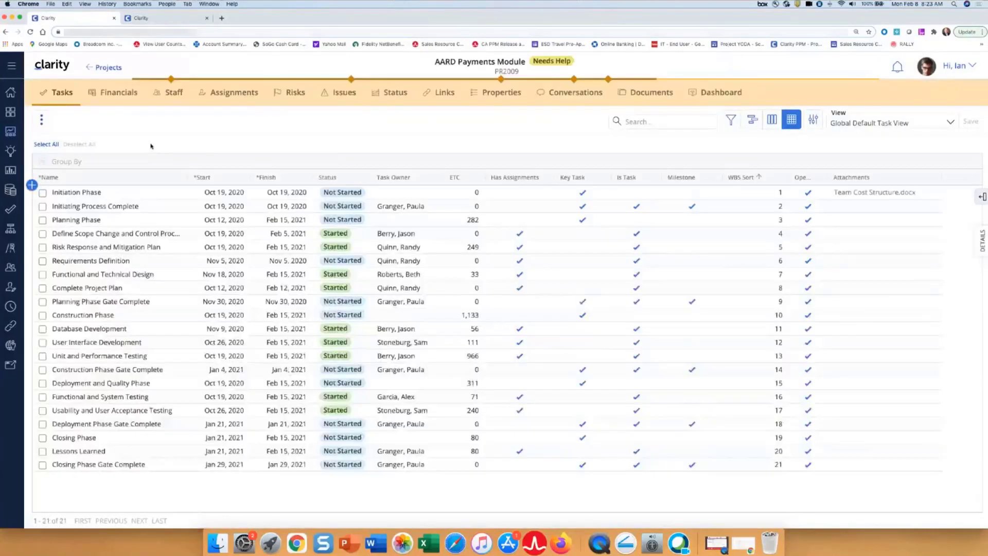
left_click(118, 93)
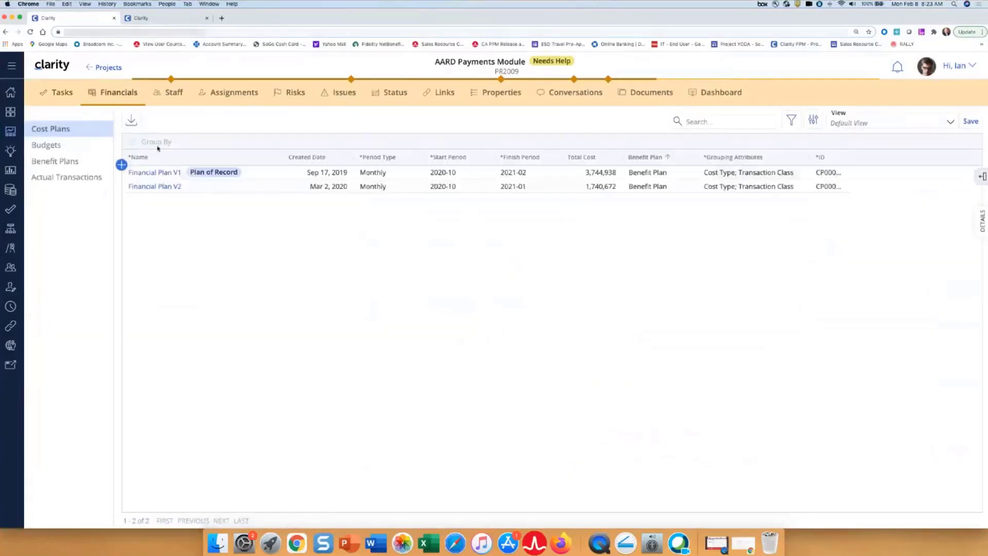
left_click(154, 173)
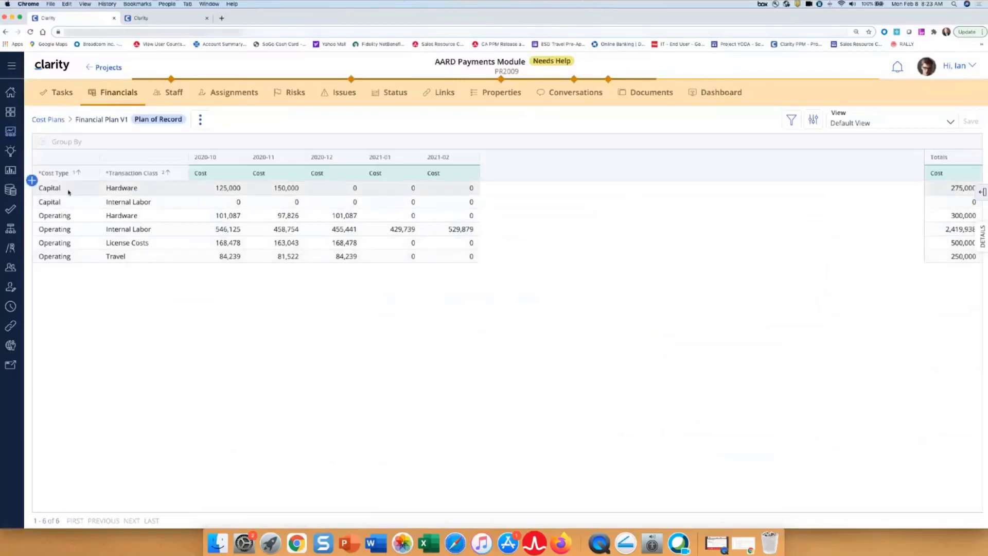
- Group the cost plan's rows by Cost Type and expand the Operating group
left_click_drag(62, 176, 72, 143)
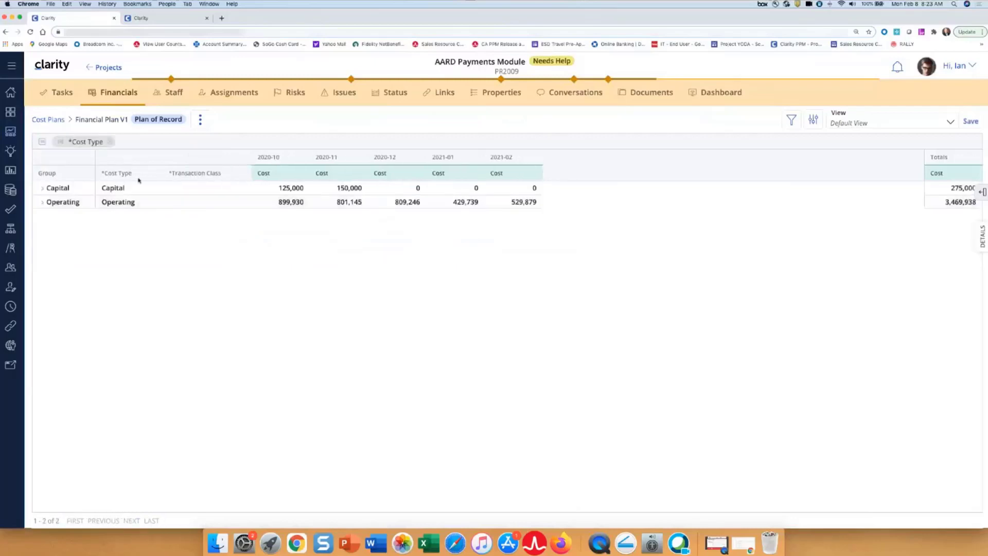
left_click(42, 203)
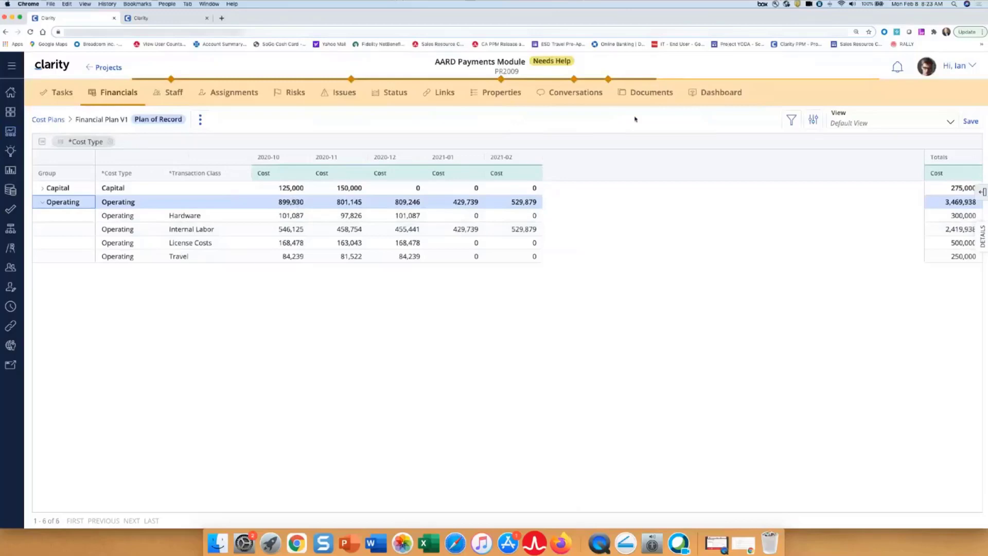
- Switch the cost plan to the Planned to Actuals view, discarding the changes made to the Default View
left_click(951, 123)
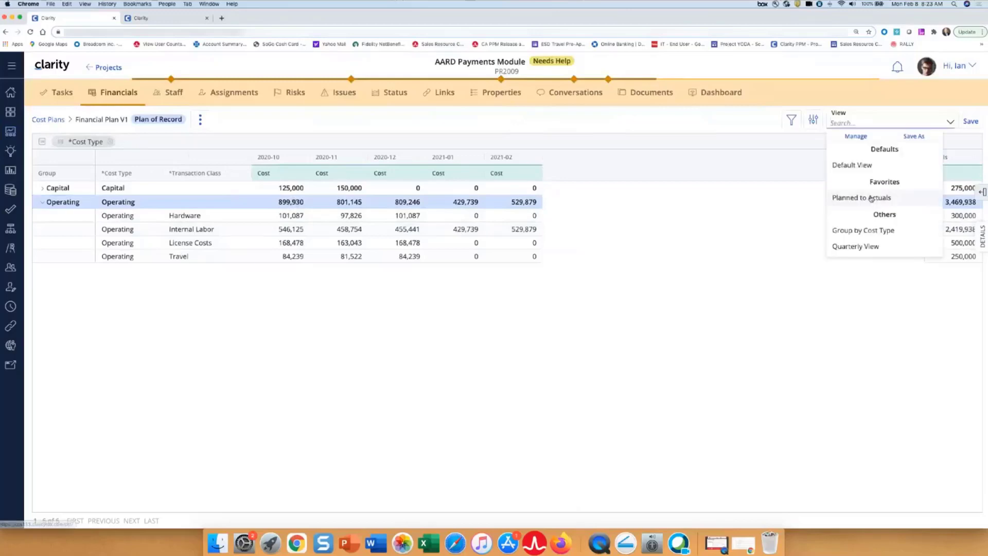
left_click(856, 199)
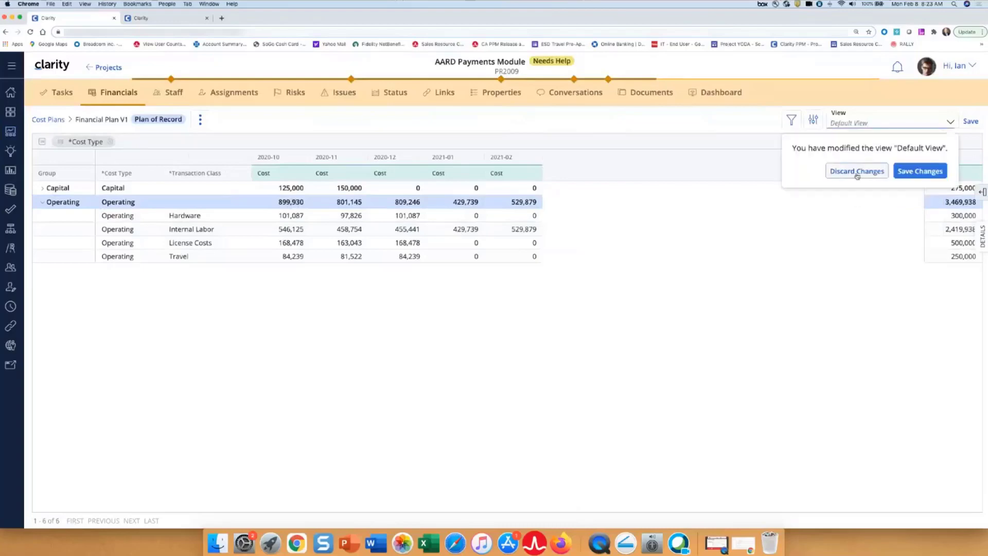
left_click(857, 172)
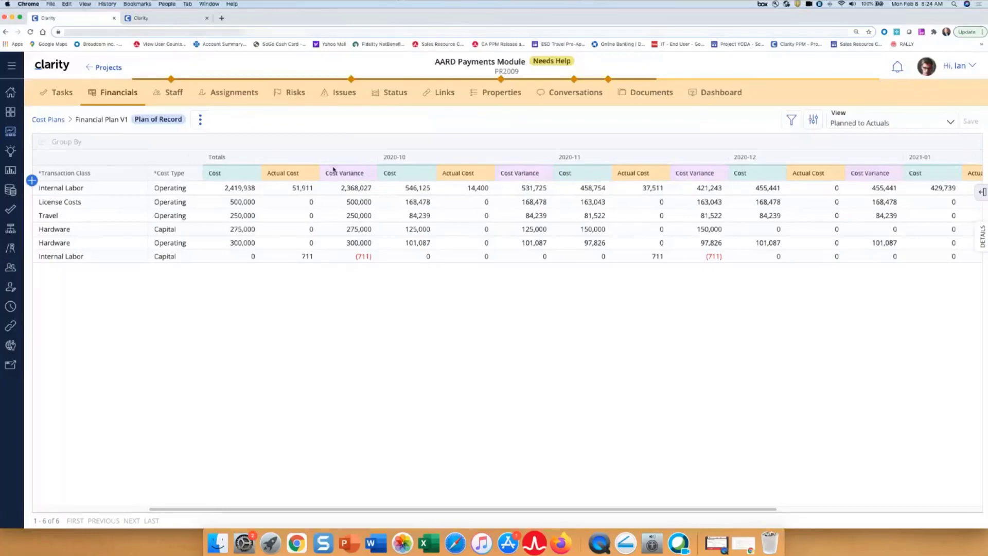
- Group the cost plan by Transaction Class, and expand the Hardware group to inspect its rows before collapsing it again
left_click_drag(90, 173, 90, 140)
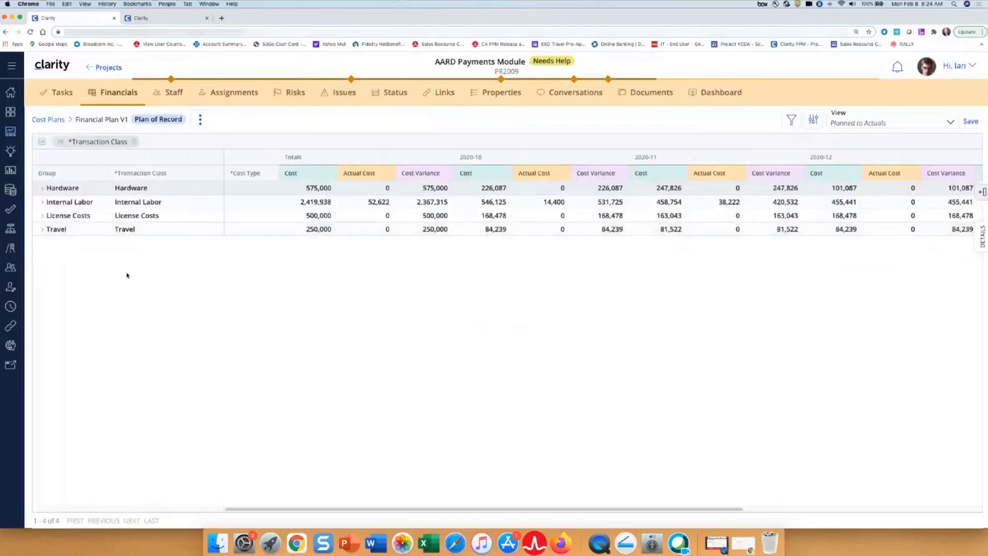
left_click(42, 188)
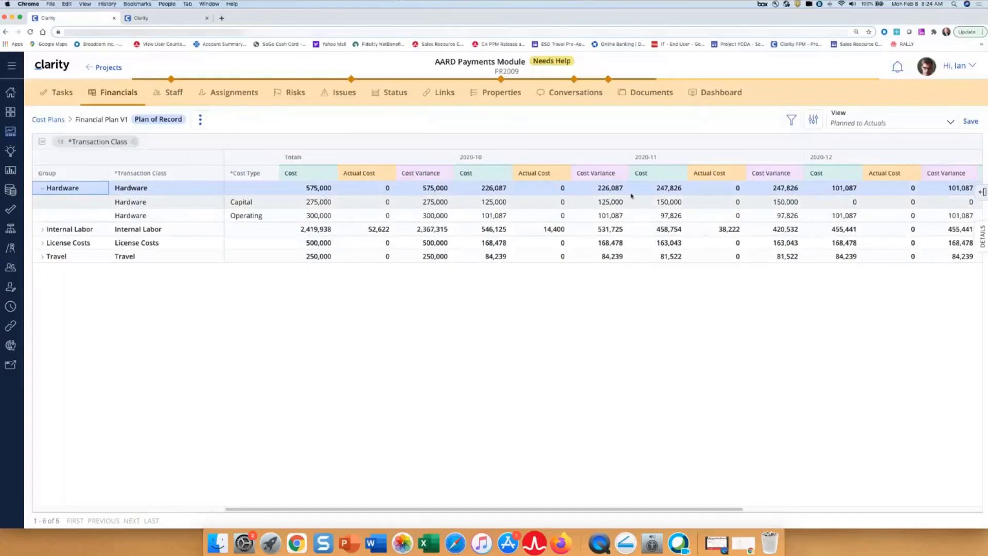
left_click(42, 188)
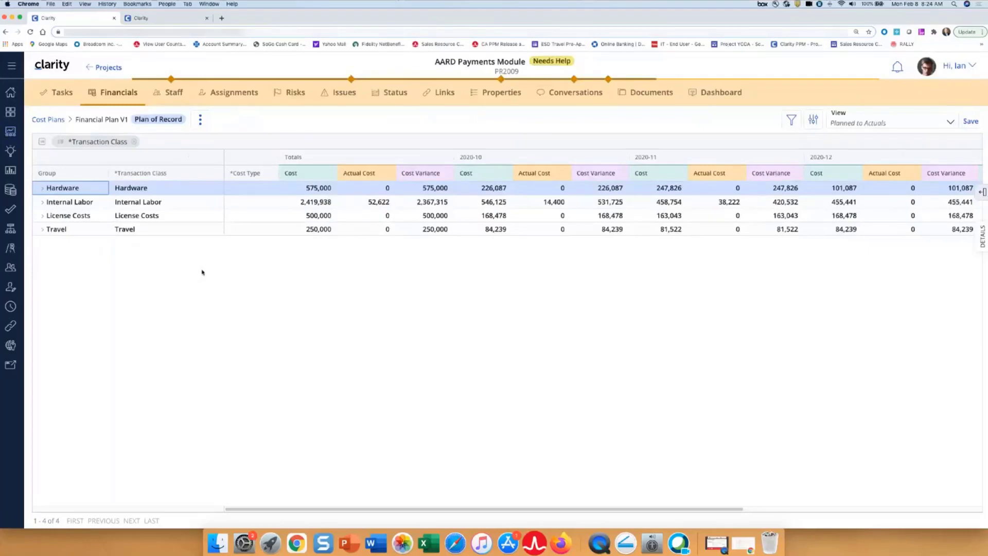
- Return to the projects list, switch to Classic PPM, and open the Project object from the Studio objects filtered by the name "proj"
left_click(10, 132)
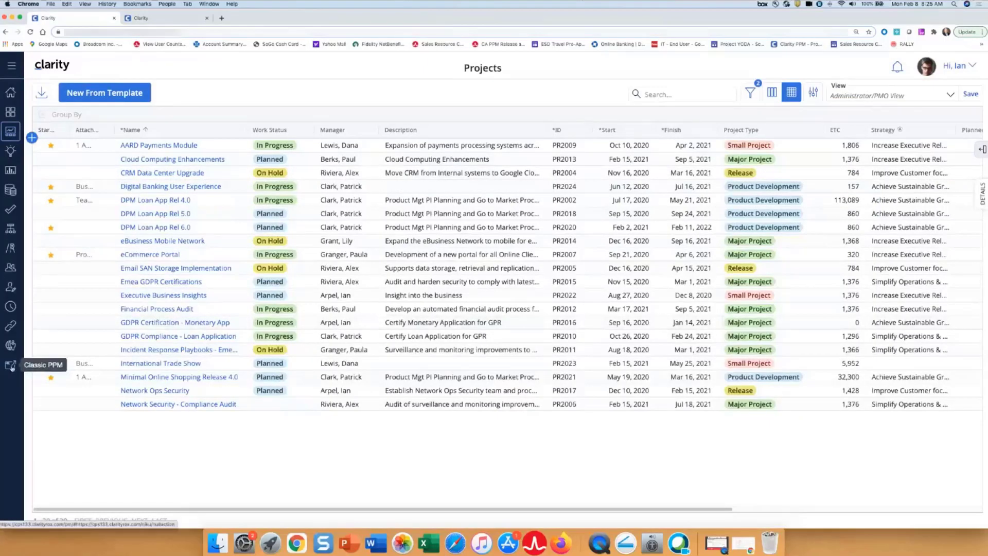
left_click(11, 367)
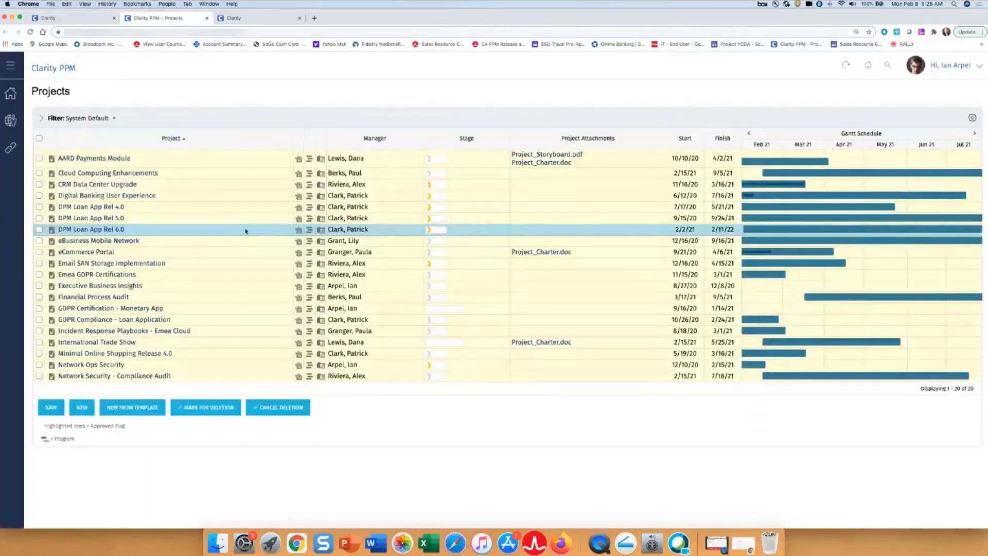
left_click(10, 120)
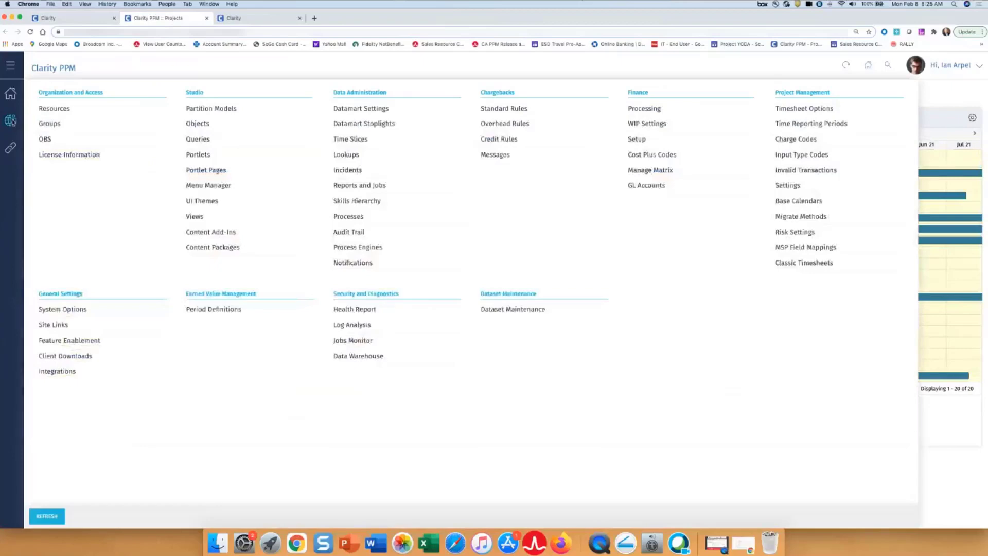
left_click(197, 123)
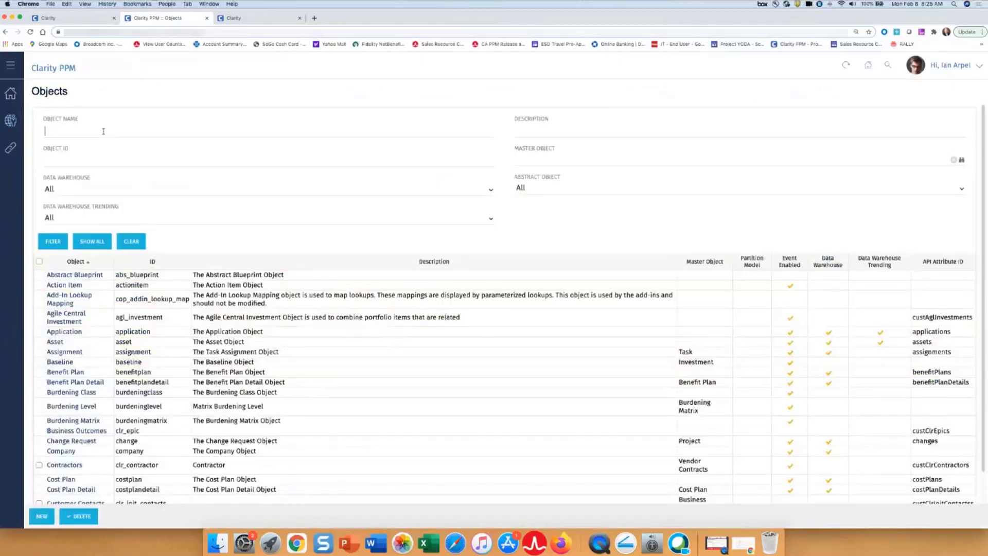
type("proj")
key("Return")
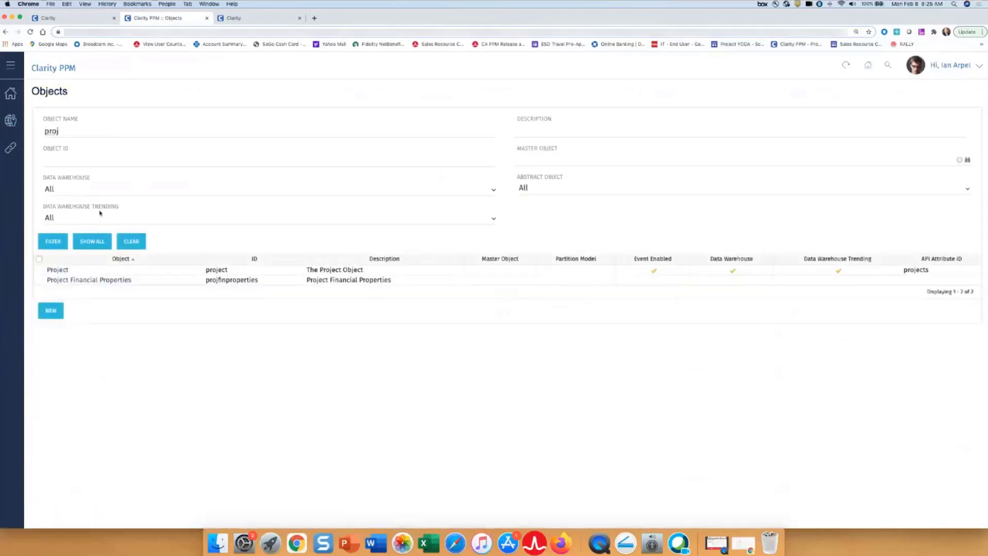
left_click(56, 270)
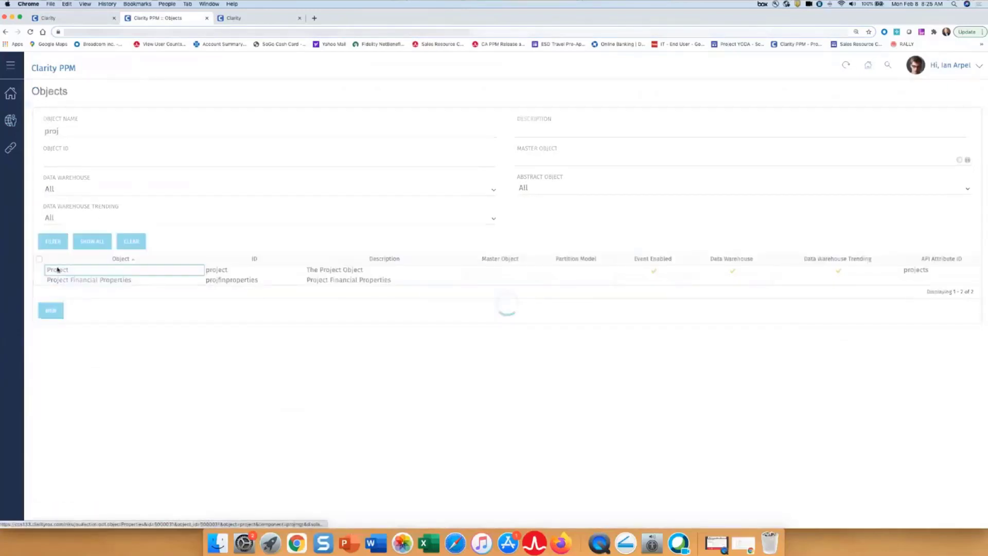
- Show the Project object's attributes and filter them by the name "rtf"
left_click(107, 98)
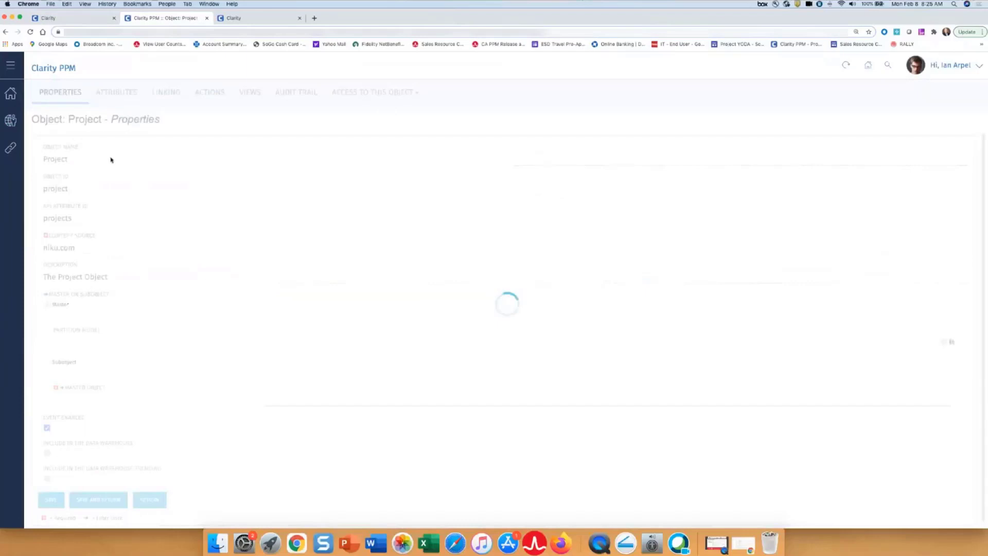
left_click(87, 158)
type("rt")
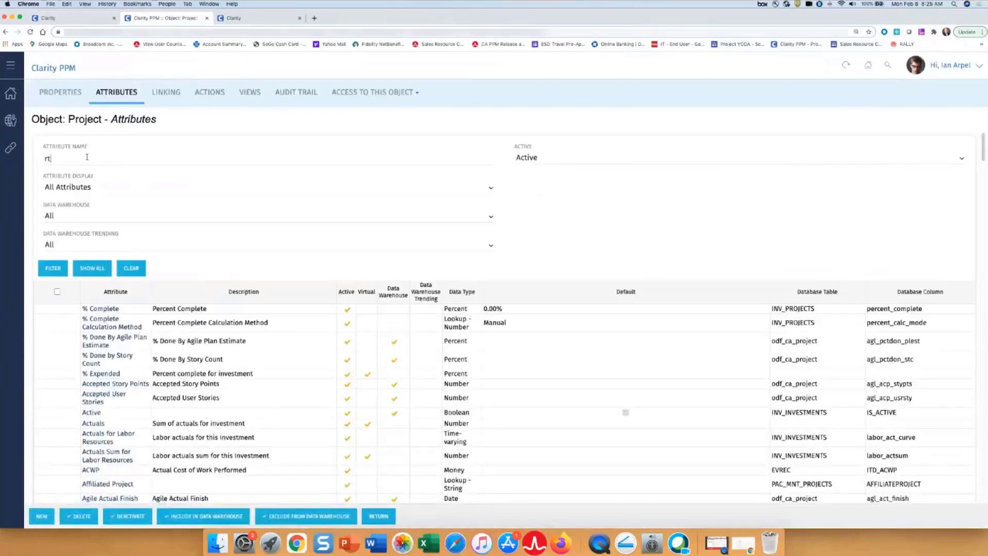
type("f")
key("Return")
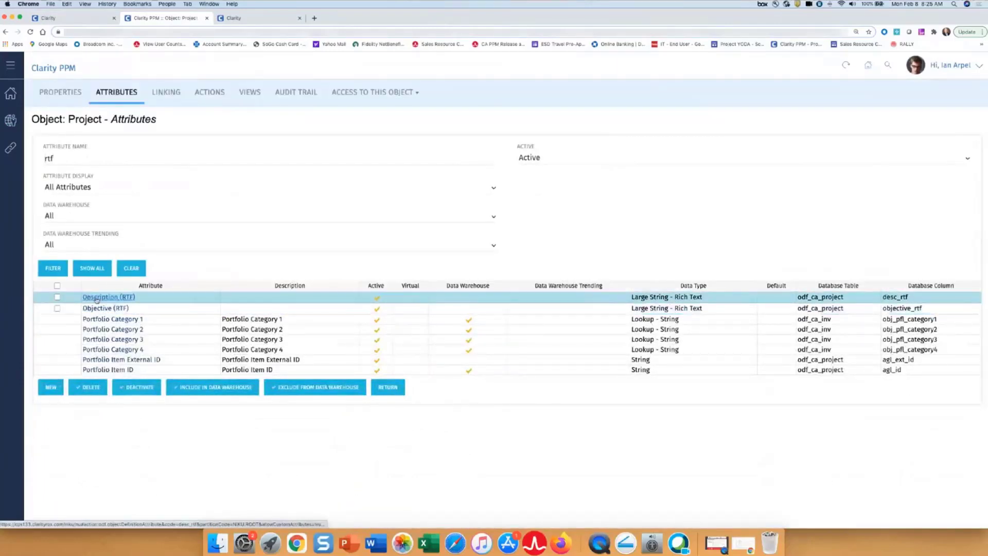
- Open the Description (RTF) attribute and examine its data type and API attribute ID
left_click(96, 299)
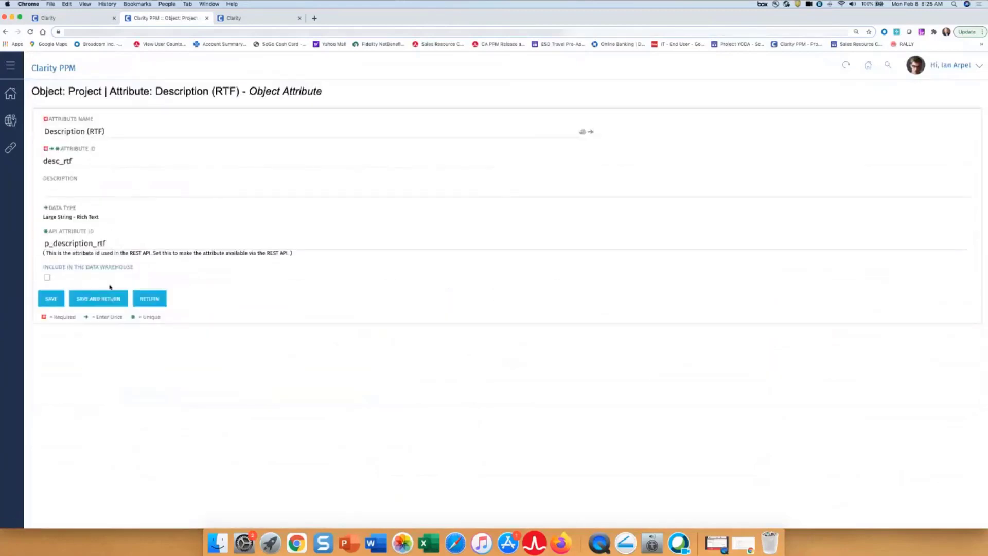
key("super+equal")
key("super+equal")
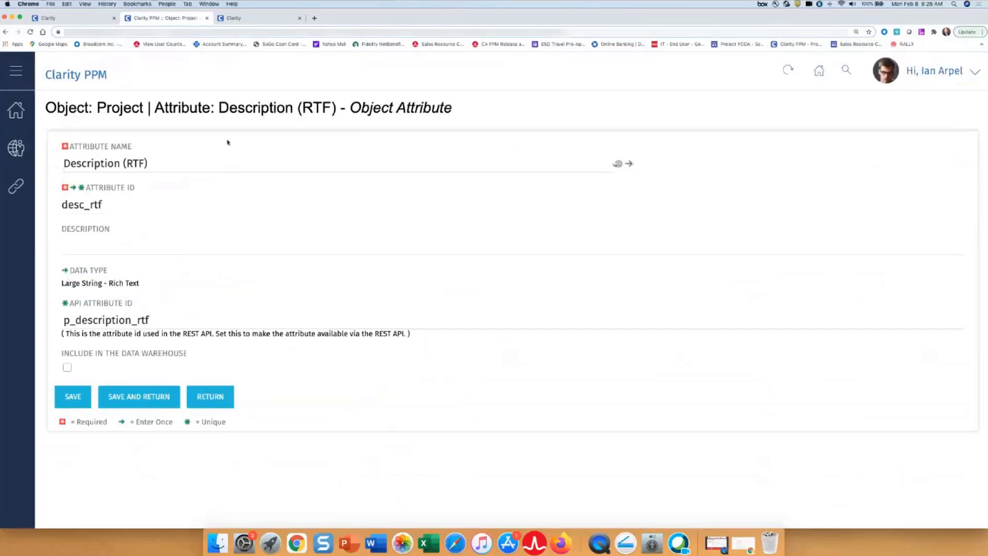
key("super+minus")
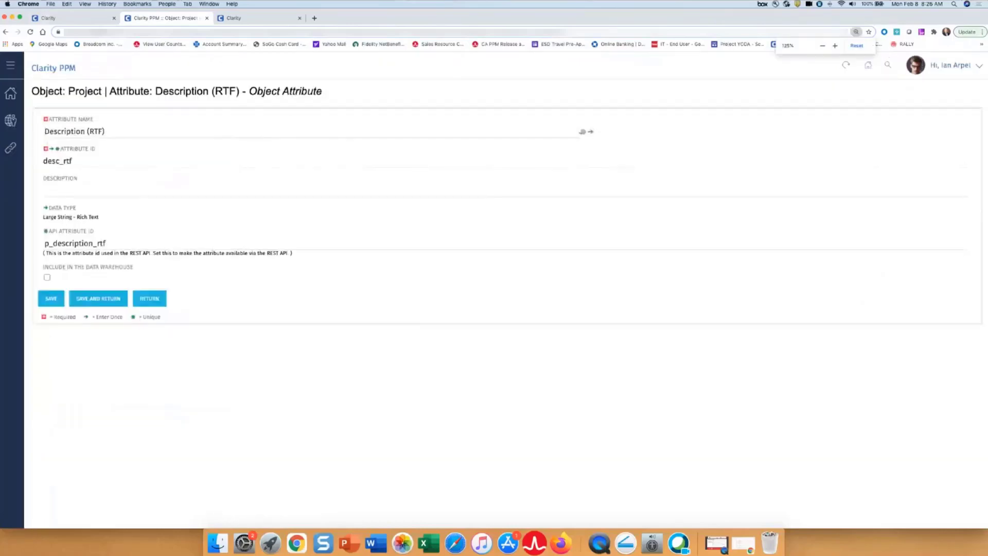
- Go back to the Clarity projects grid and review the rich-text description in the AARD Payments Module details, closing them when done
left_click(78, 20)
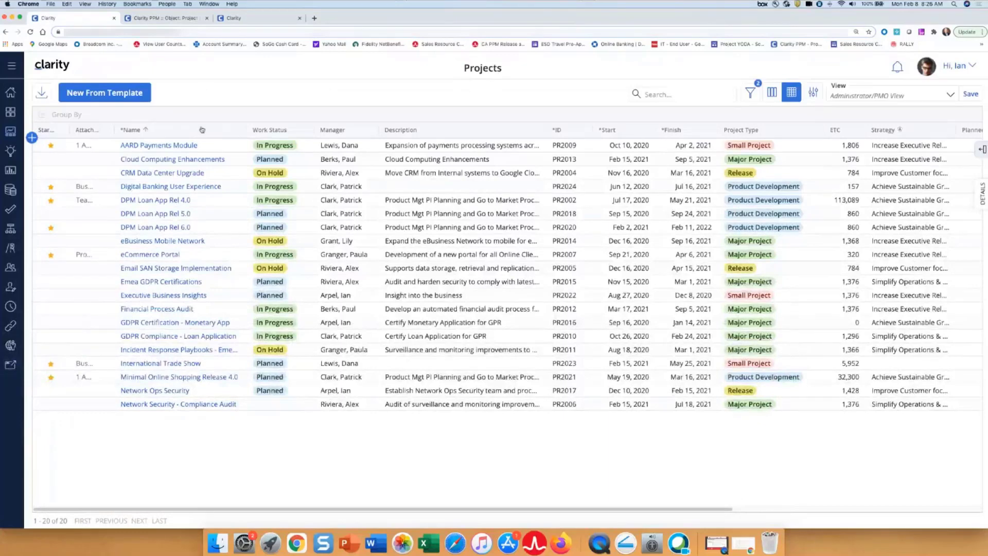
left_click(244, 149)
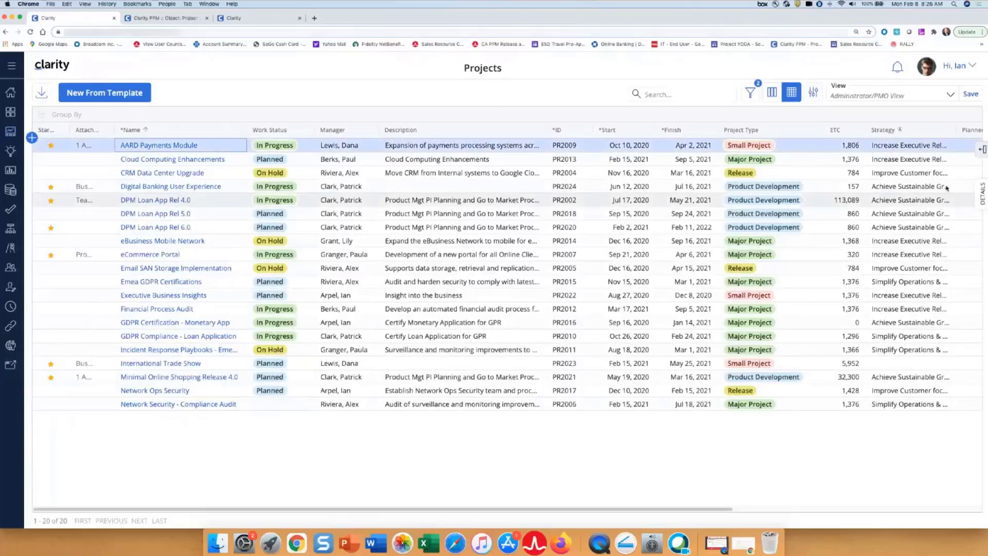
left_click(981, 192)
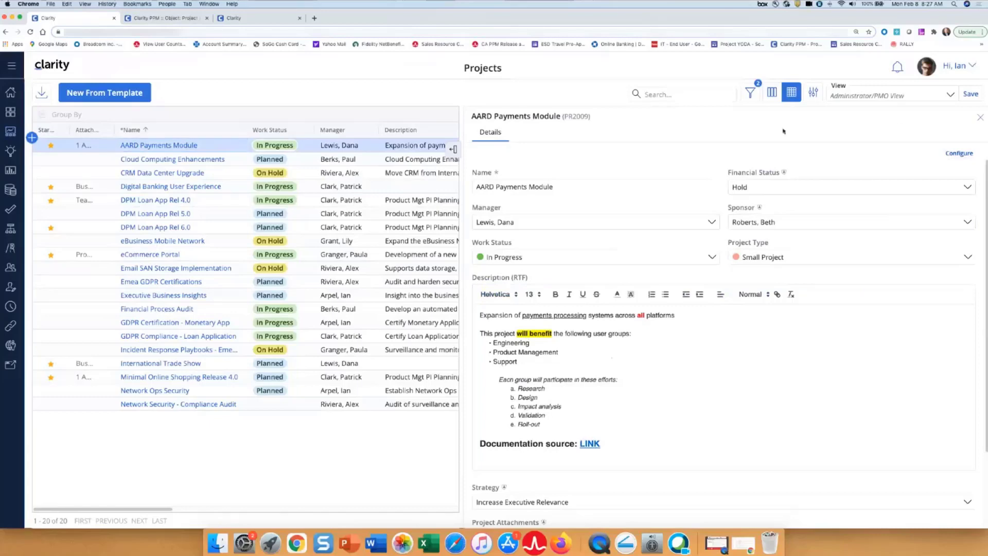
left_click(453, 148)
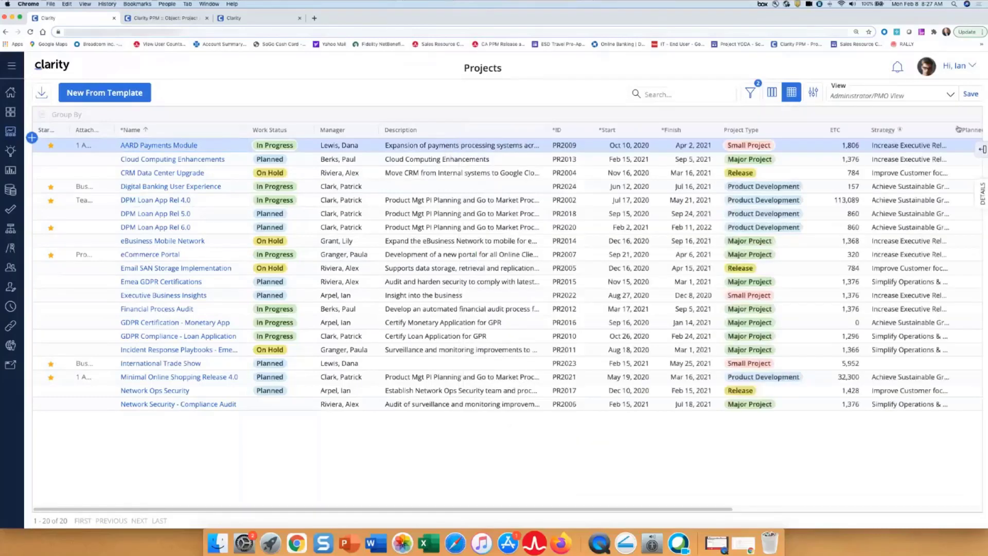
- Add the Description (RTF) column to the projects grid, searching the available columns for "rtf"
left_click(983, 150)
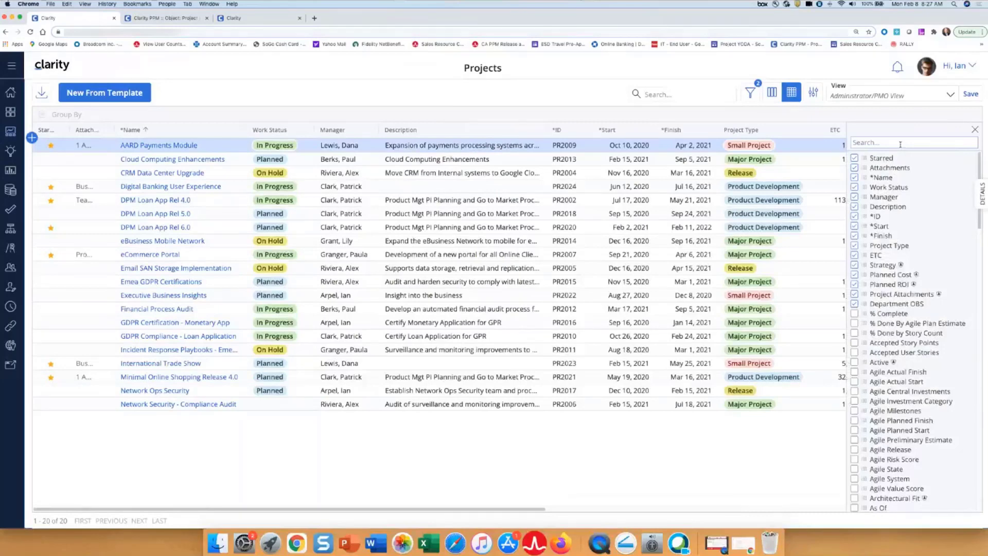
left_click(975, 130)
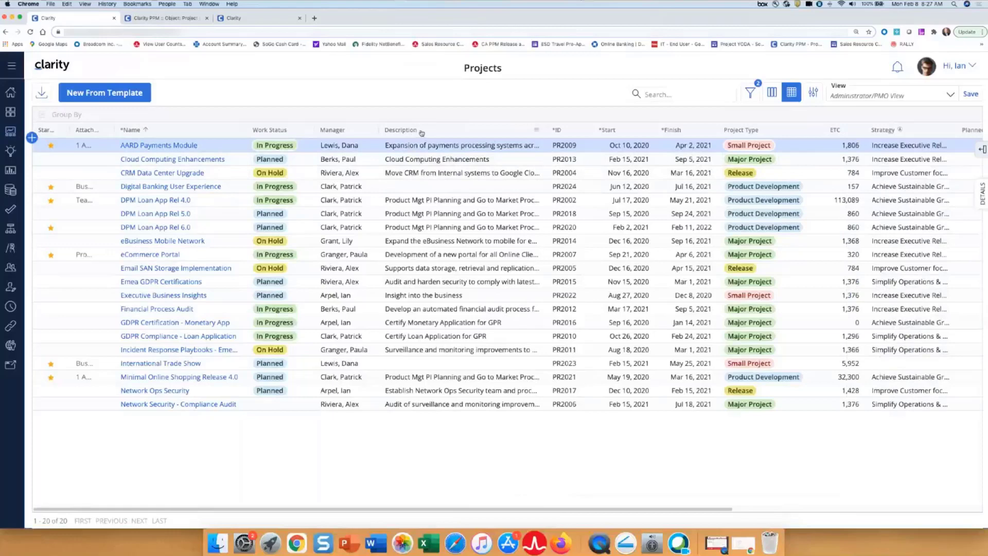
left_click(982, 150)
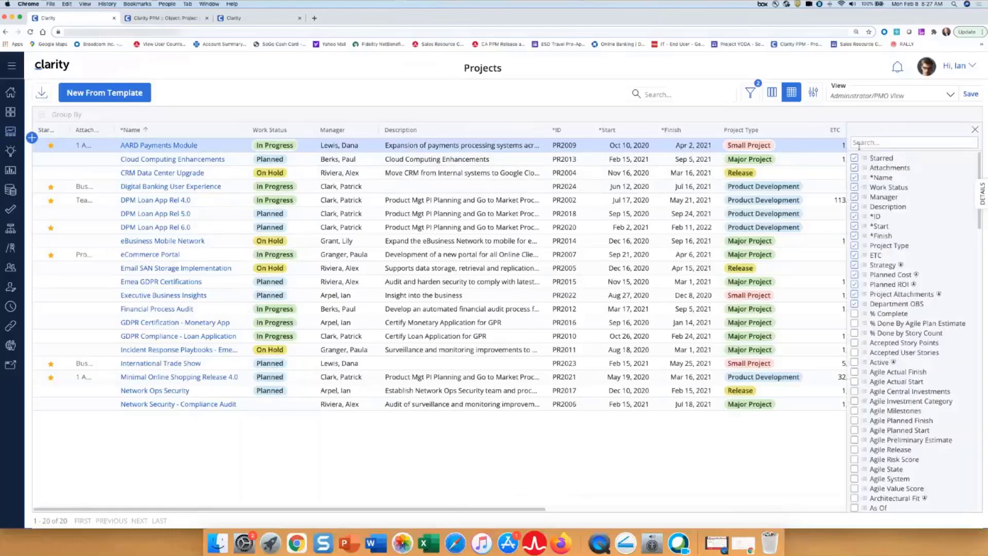
left_click(860, 144)
type("rtf")
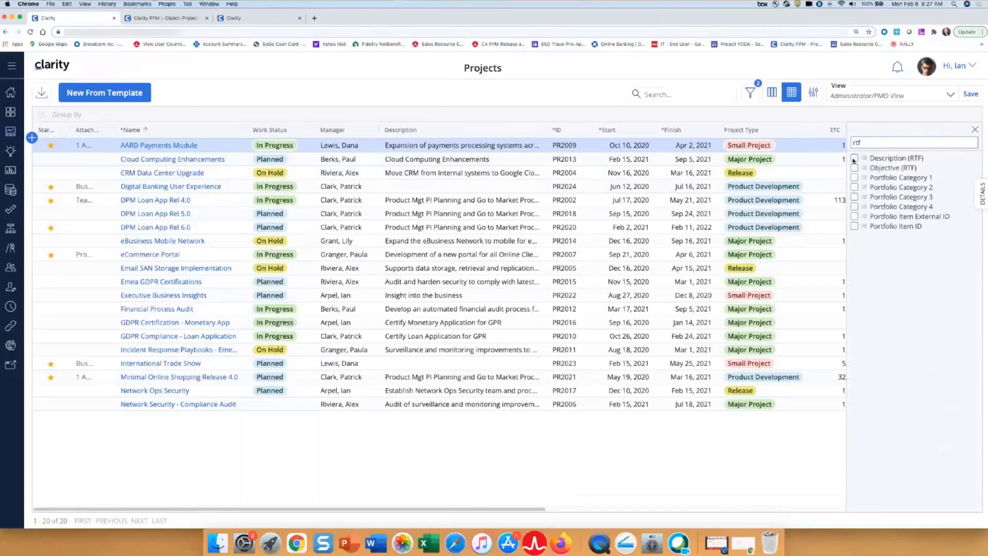
left_click(974, 129)
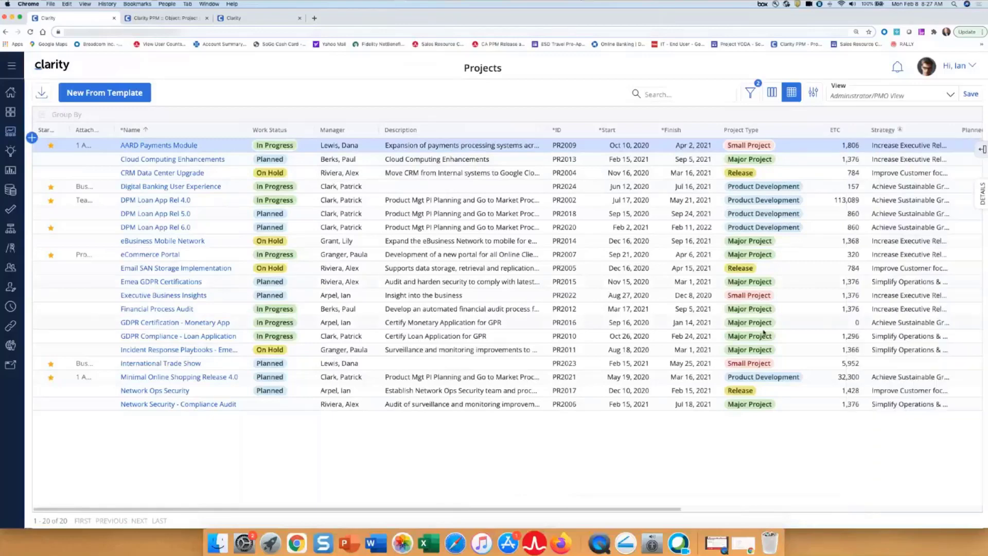
- Move the Description (RTF) column between Strategy and Planned Cost, and widen it to show more text
left_click_drag(606, 510, 906, 510)
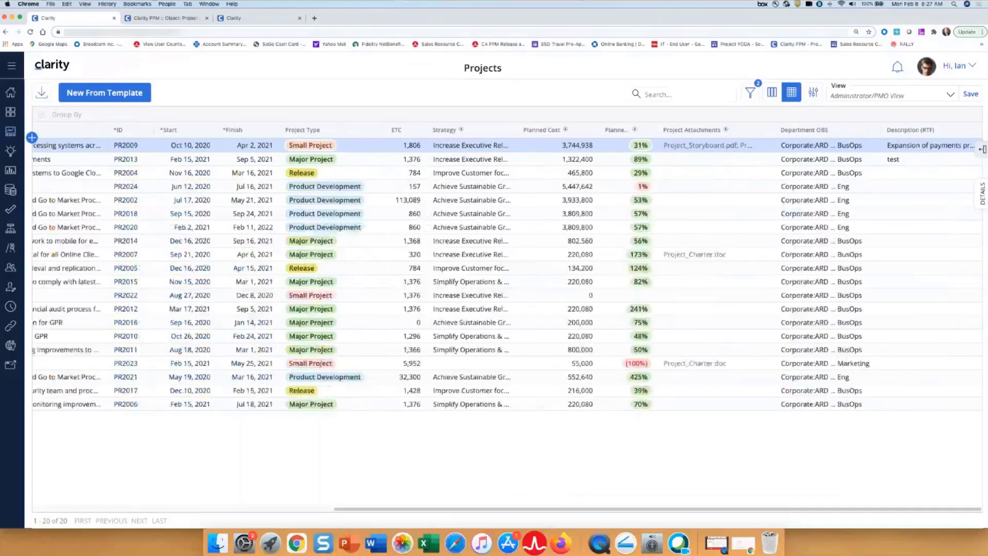
left_click_drag(898, 133, 592, 135)
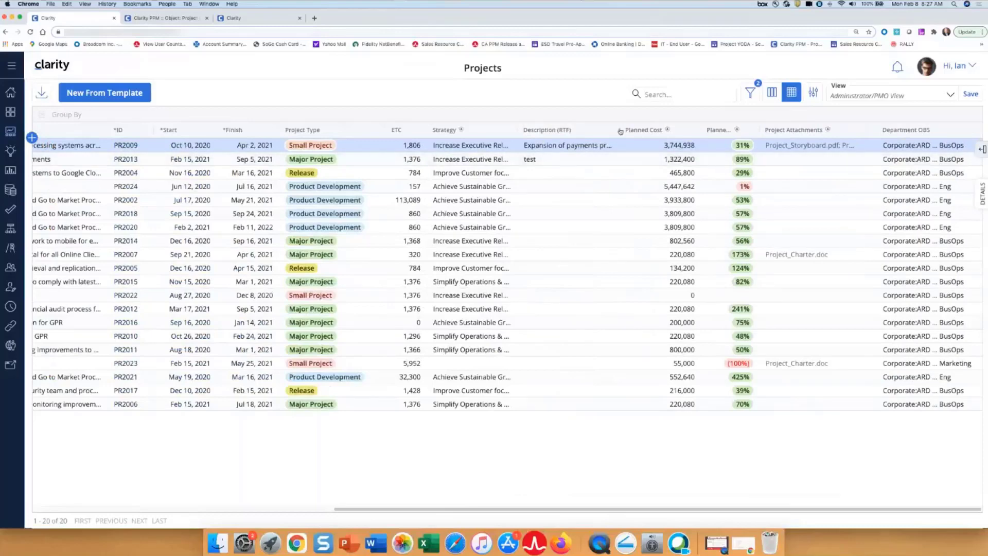
left_click_drag(619, 129, 671, 131)
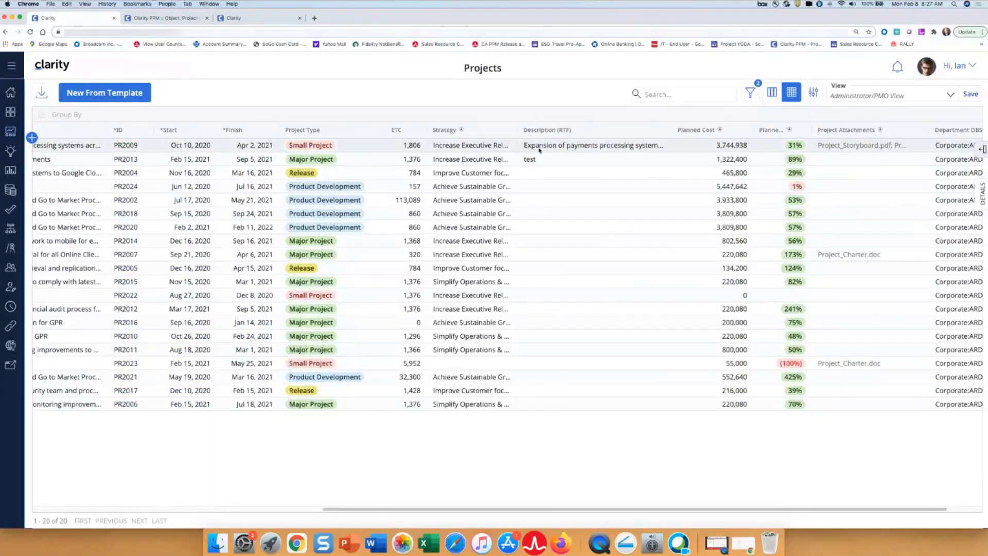
- Open the rich-text editor in the Description (RTF) cell of project PR2009 and review the formatted text
left_click(588, 149)
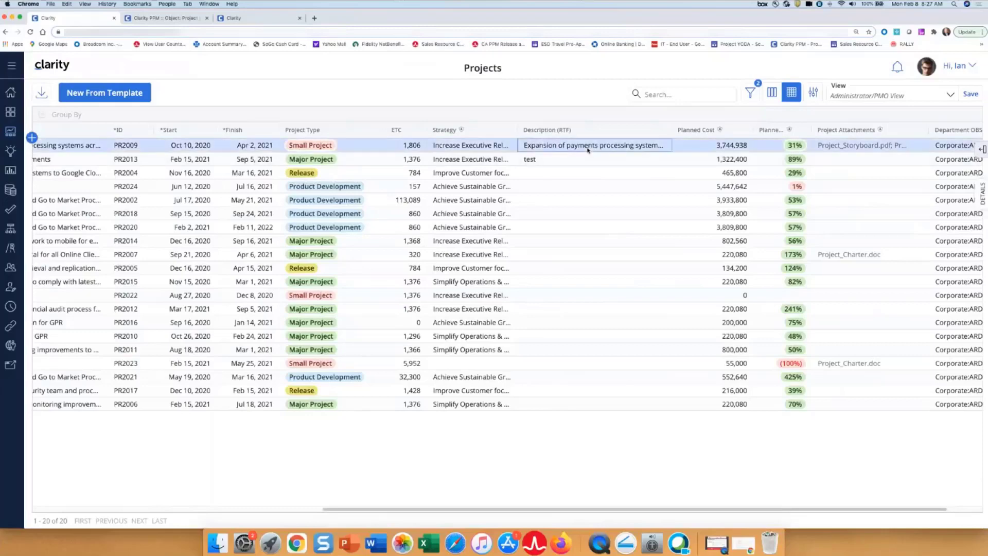
left_click(588, 149)
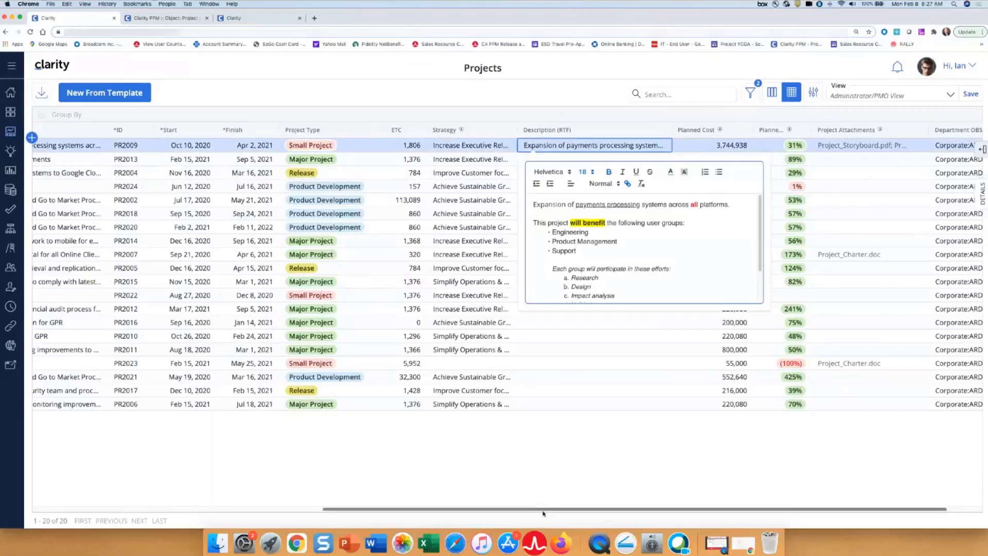
left_click_drag(543, 513, 216, 509)
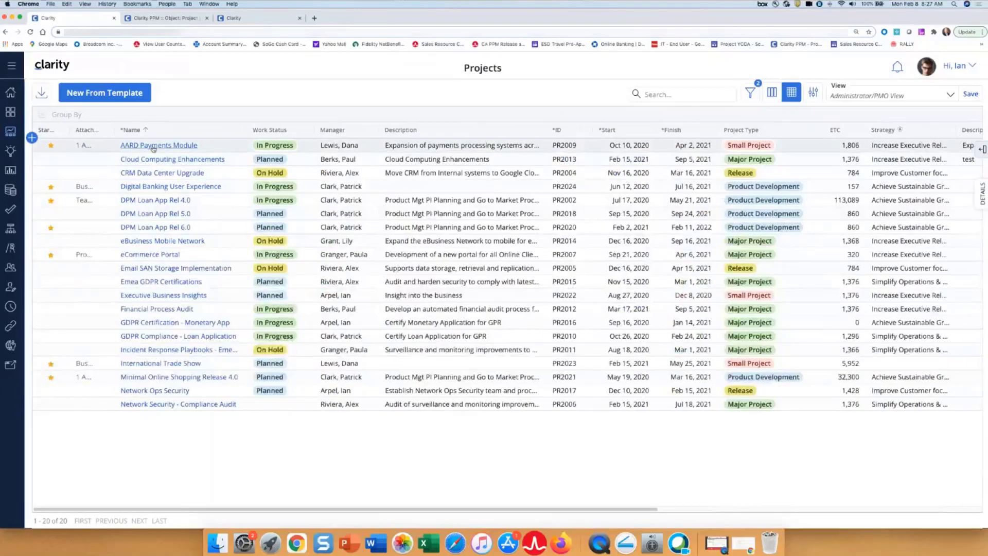
- Open the AARD Payments Module project and review the rich-text Objective (RTF) field in its properties
left_click(154, 146)
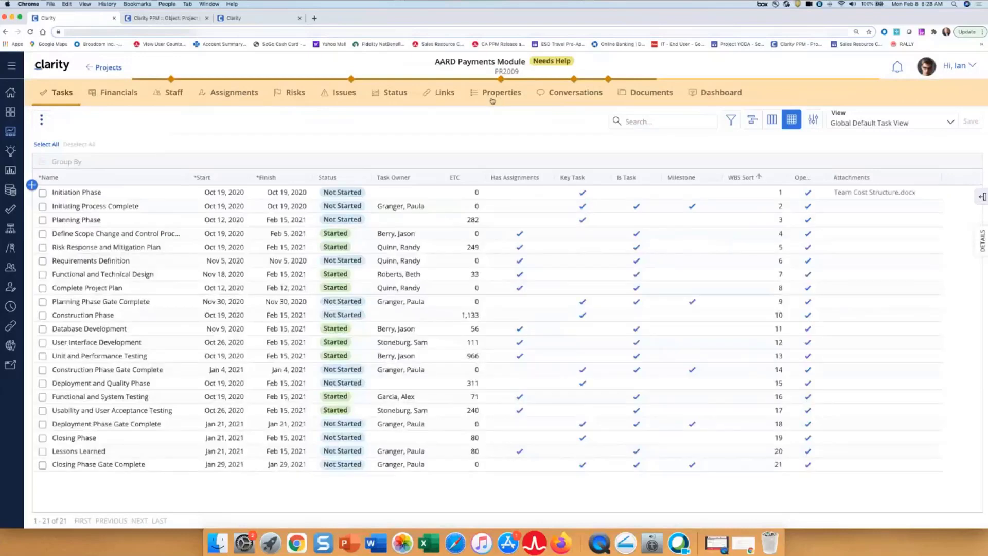
left_click(498, 95)
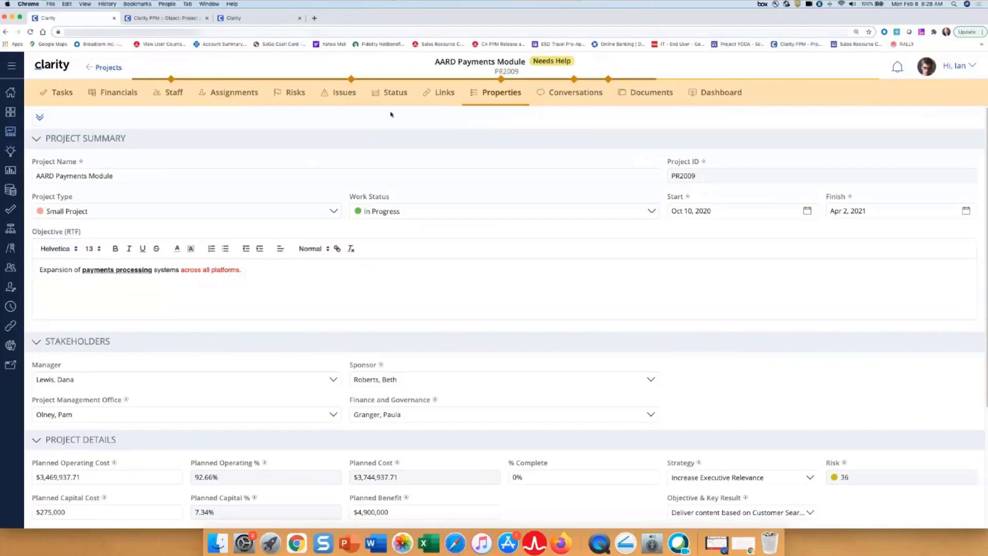
- Preview the project's status report with its rich-text Key Accomplishments, and return to the current status
left_click(388, 93)
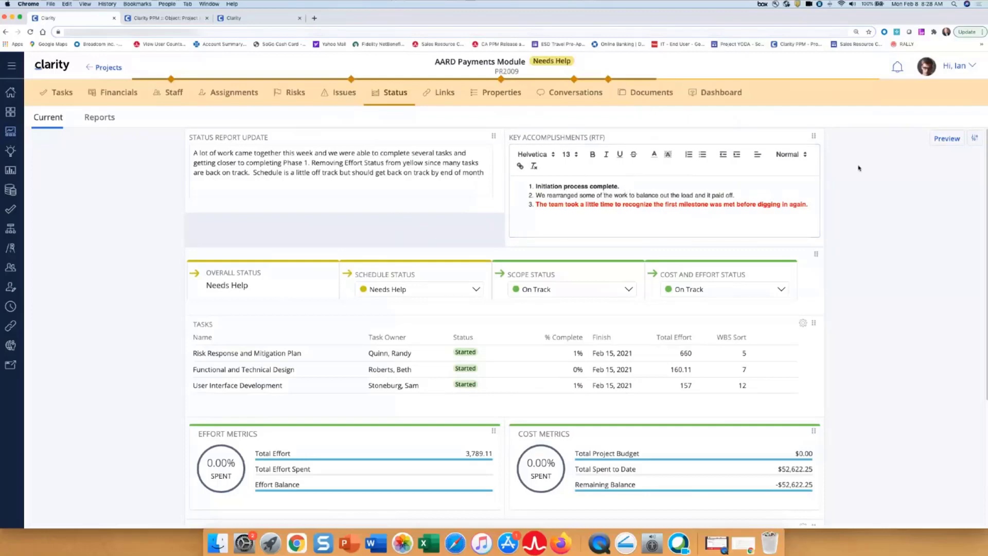
left_click(947, 139)
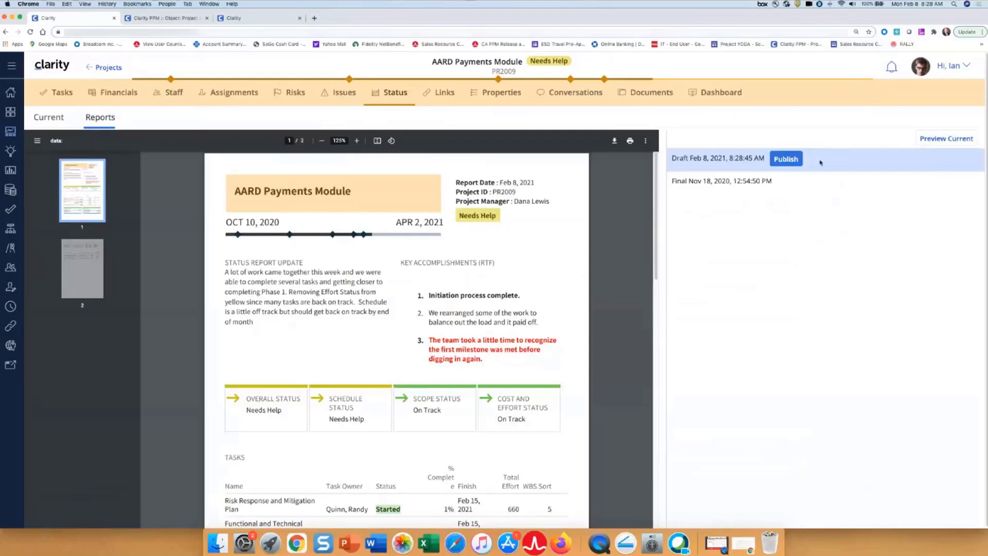
left_click(46, 118)
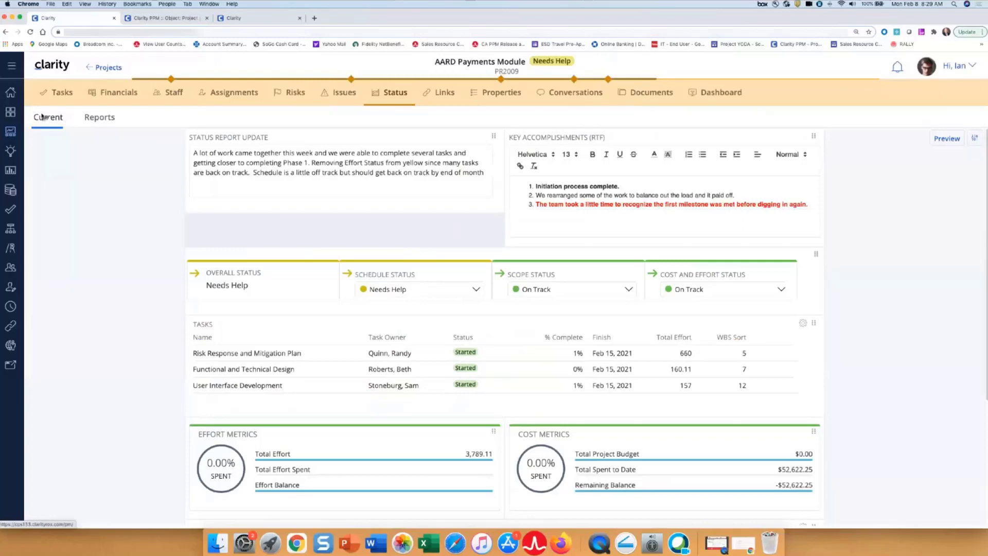
- Open the actual transactions in the project's financials and remove the grouping by Resource
left_click(111, 94)
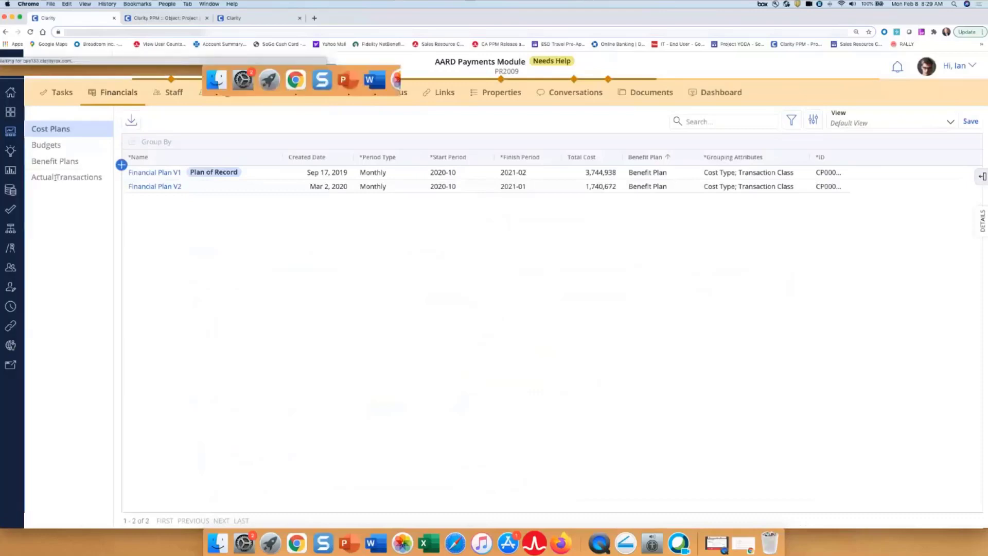
left_click(55, 177)
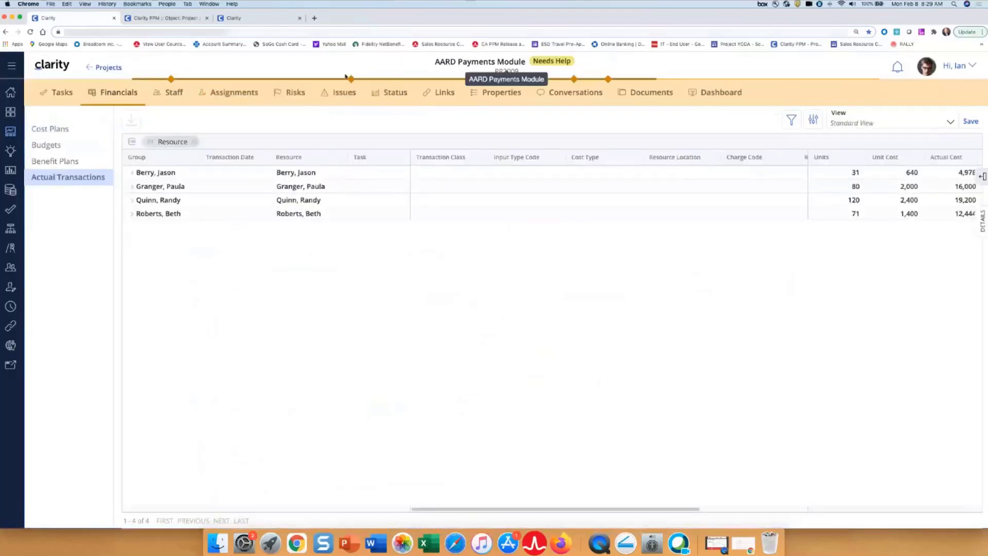
left_click(194, 142)
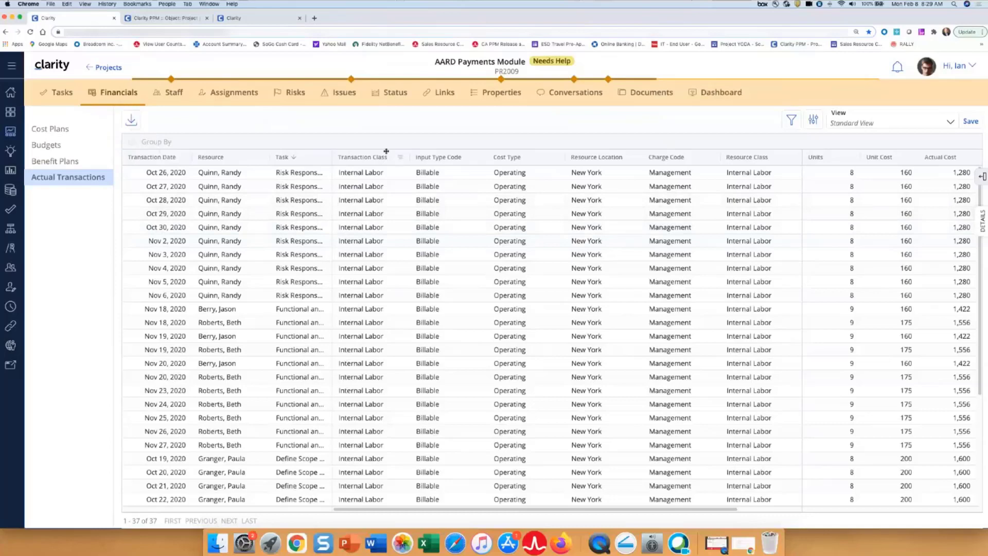
- Move the Transaction Class column to follow Input Type Code, and review the list of available columns
left_click_drag(386, 152, 446, 160)
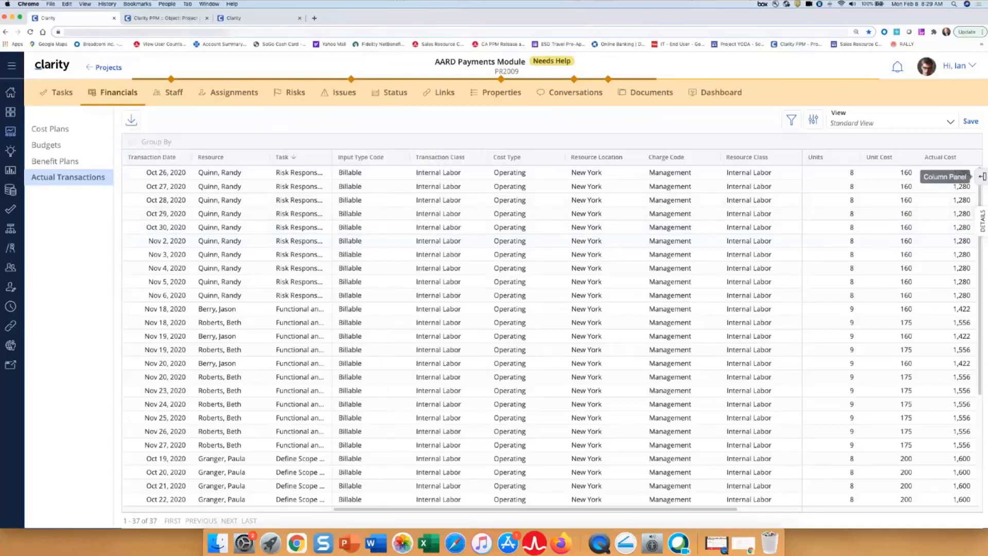
left_click(982, 176)
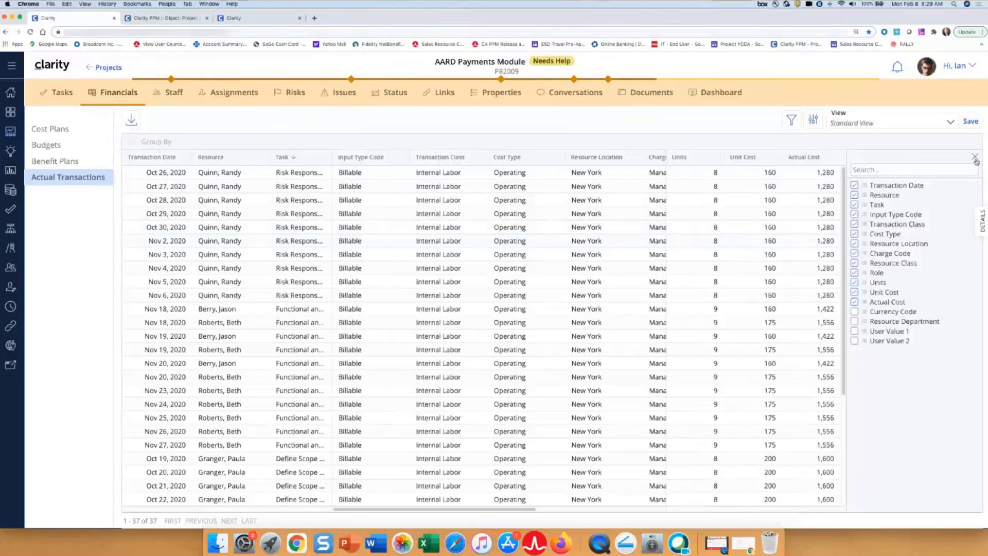
left_click(983, 178)
- Review the details of the Oct 26, 2020 transaction and close them
left_click(669, 173)
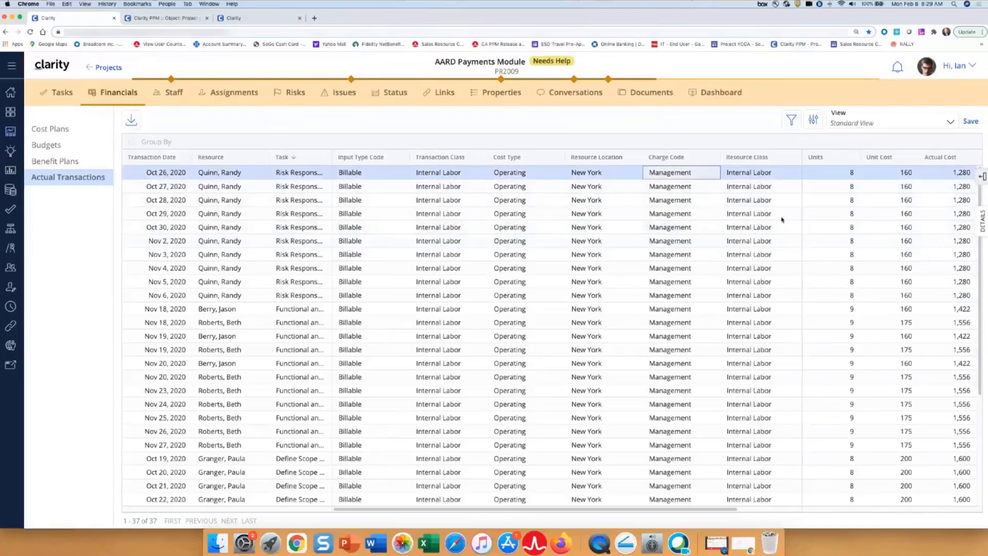
left_click(982, 176)
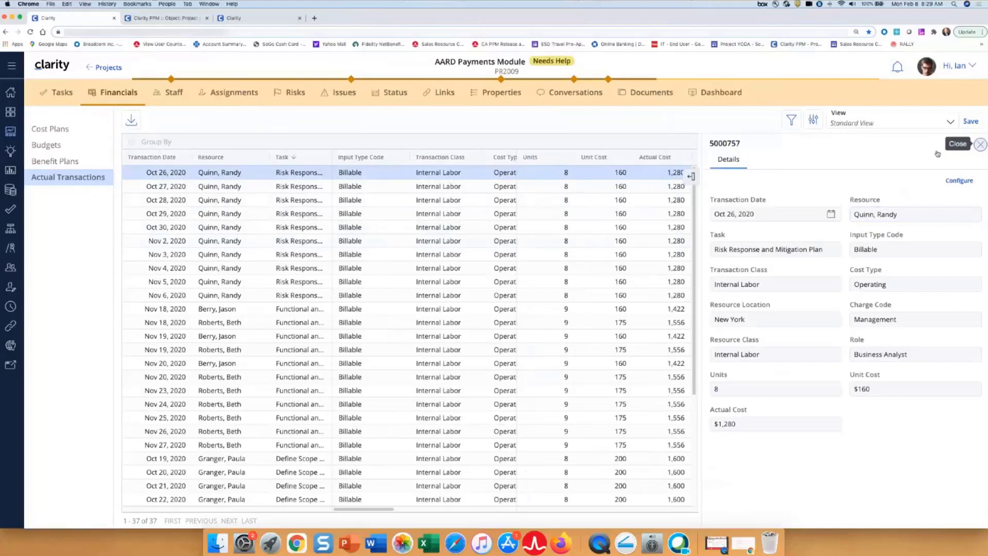
left_click(980, 144)
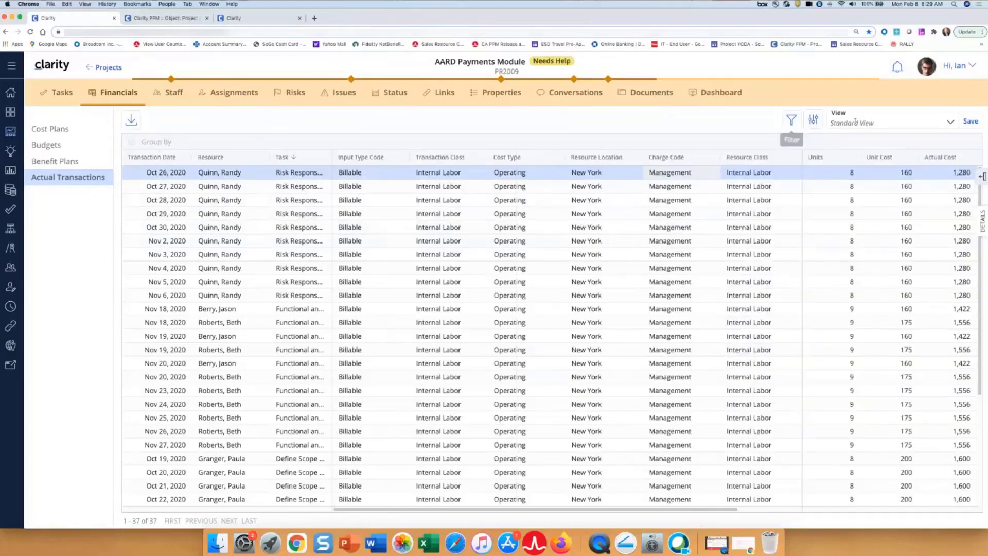
- Examine the filter attributes available for the actual transactions, closing the filter without adding one
left_click(791, 121)
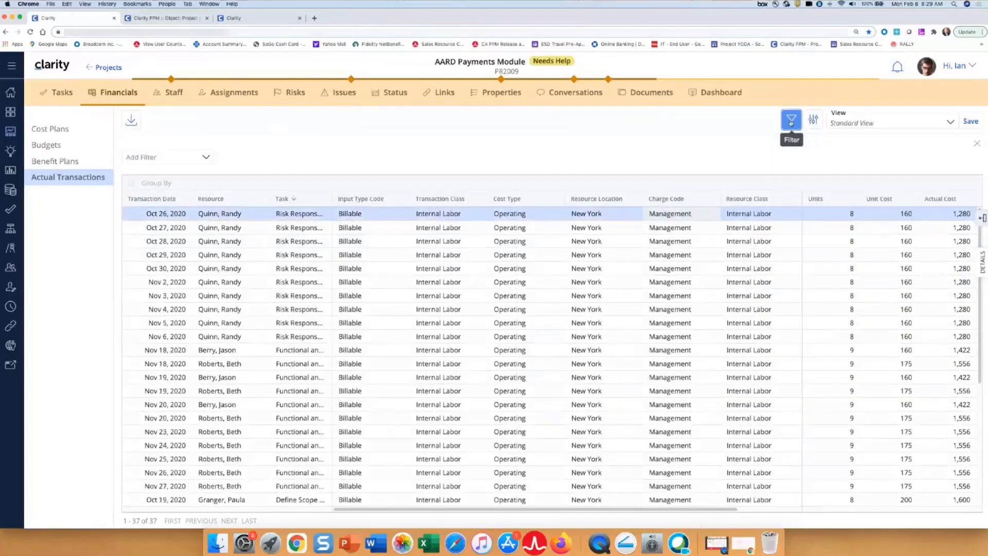
left_click(206, 158)
left_click(261, 150)
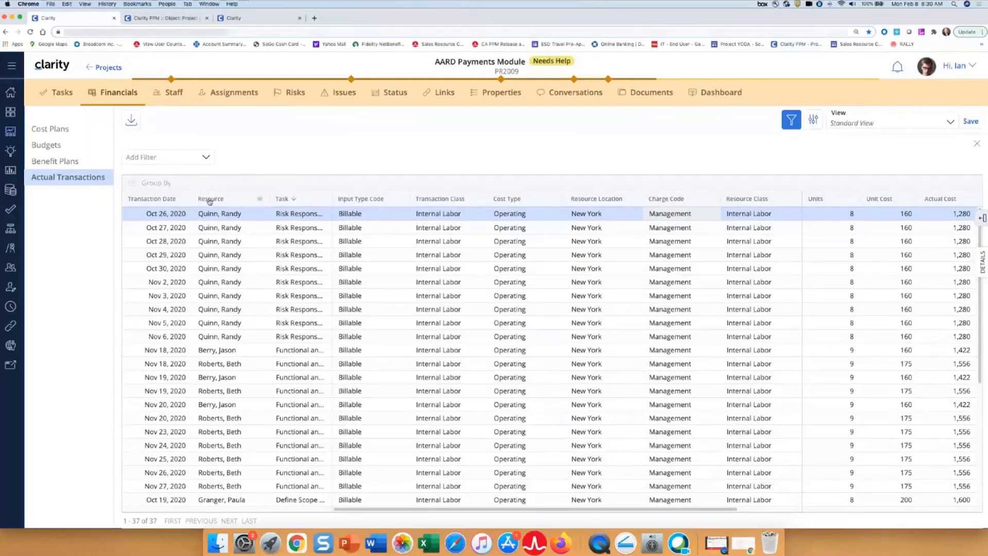
left_click(978, 145)
- Group the actual transactions by Resource and expand the first resource's entries, removing the grouping when done
mouse_move(211, 156)
left_mouse_down()
mouse_move(170, 198)
mouse_move(225, 149)
left_mouse_up()
left_click(133, 172)
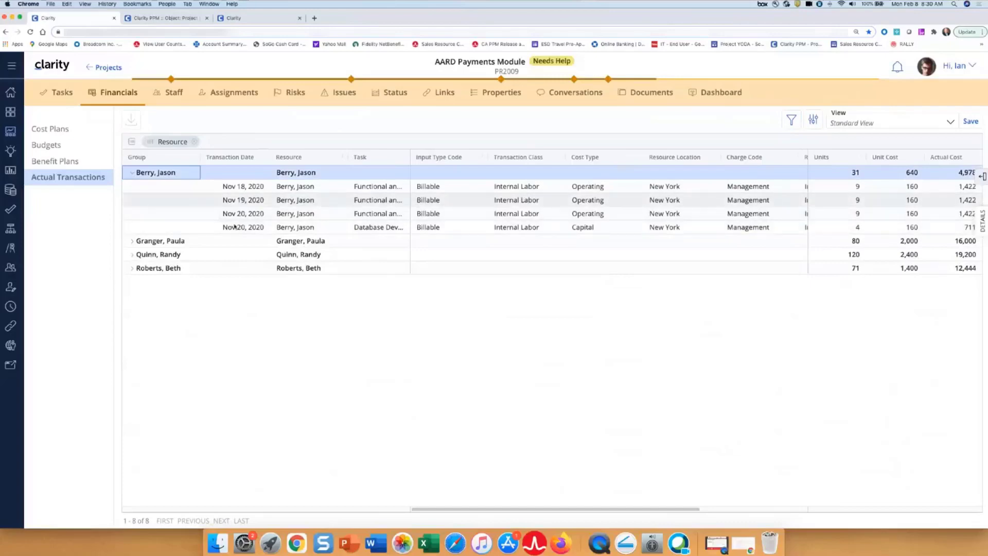
left_click(194, 142)
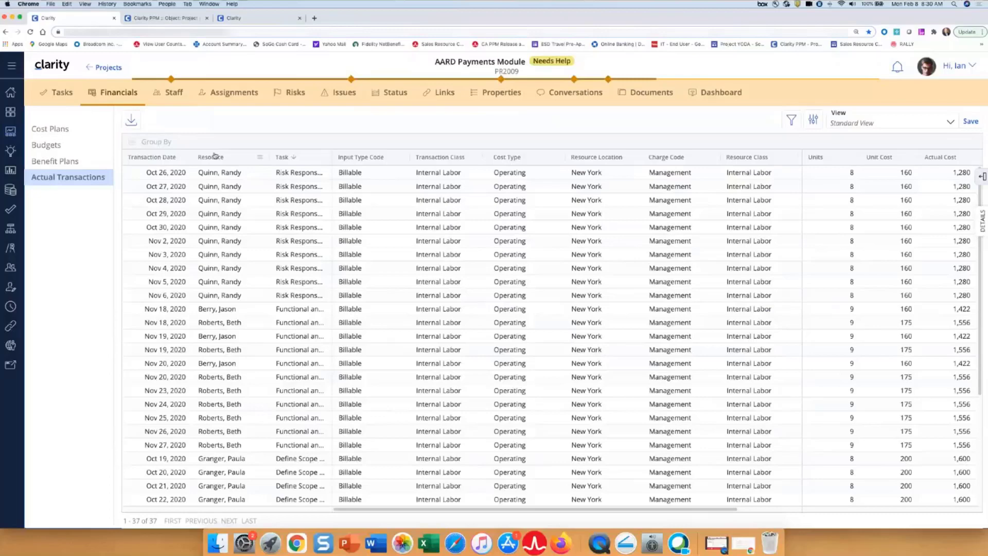
- Go back to the projects grid and add a Work Status filter using the Is Empty operator
left_click(8, 133)
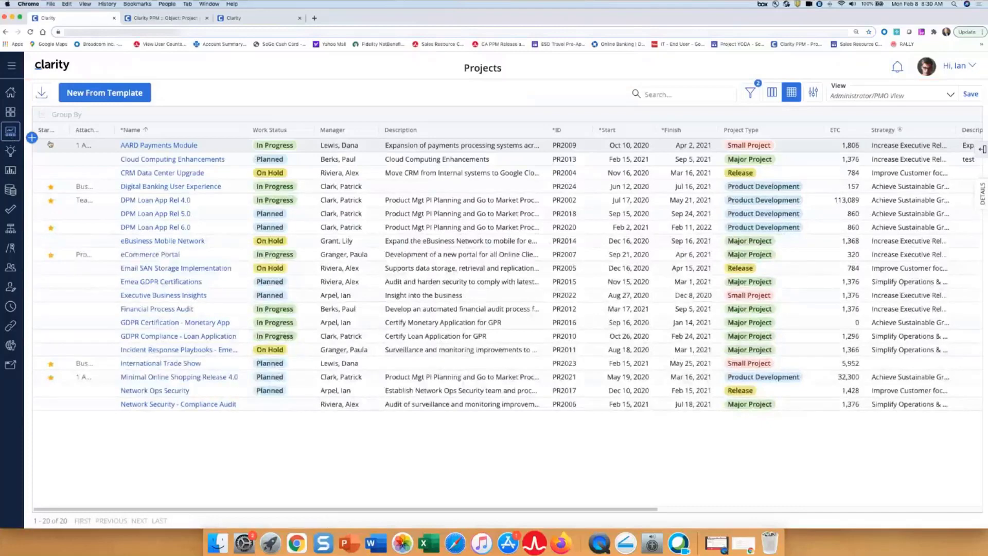
left_click(50, 145)
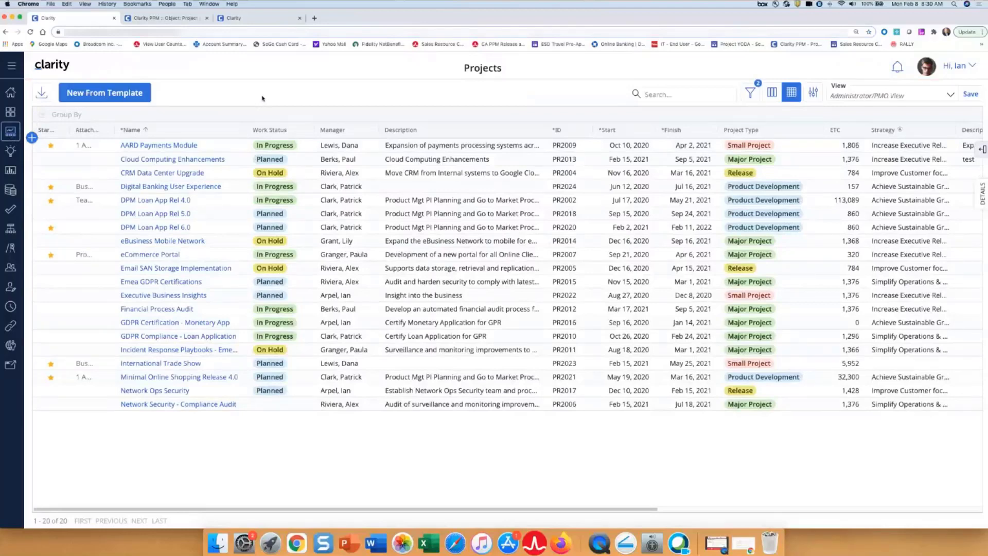
left_click(750, 93)
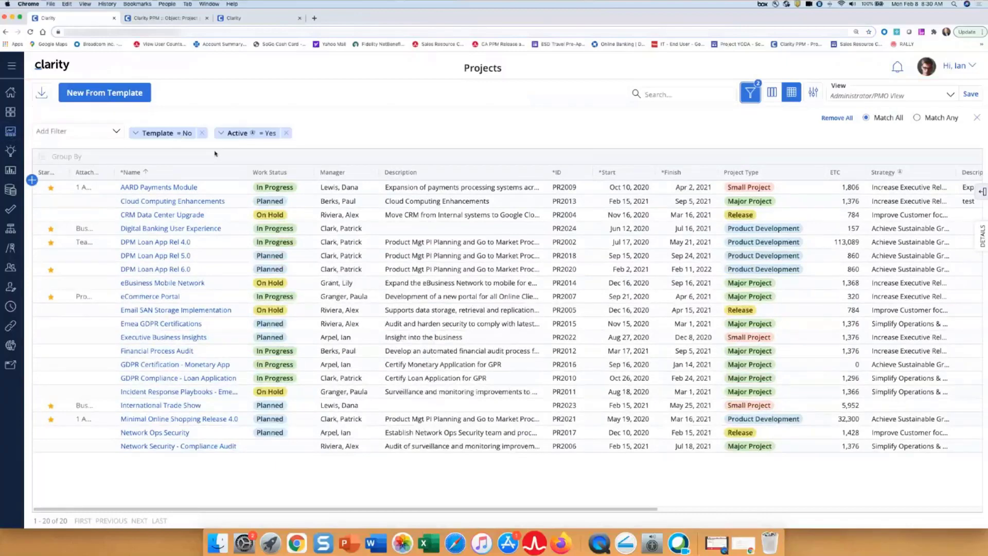
left_click(118, 133)
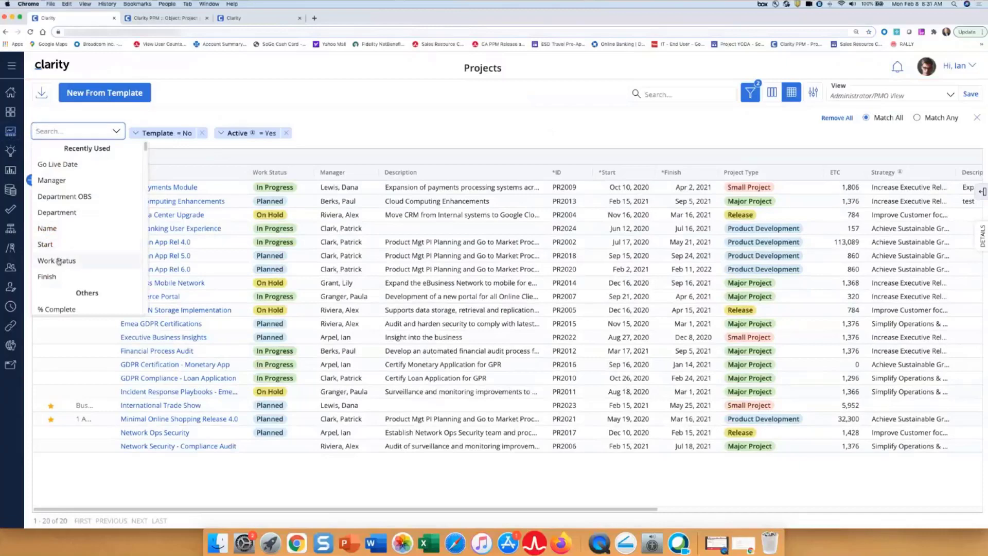
left_click(57, 261)
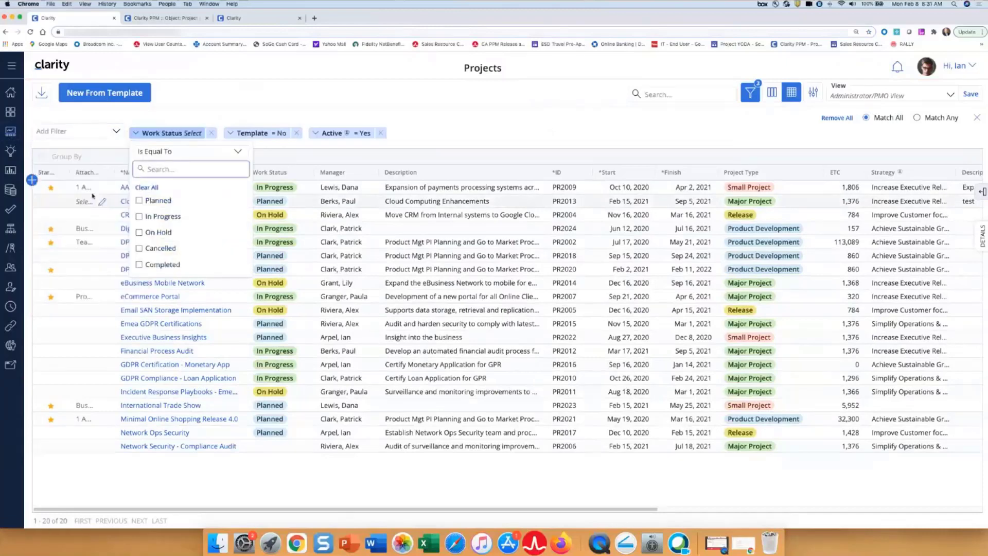
left_click(135, 174)
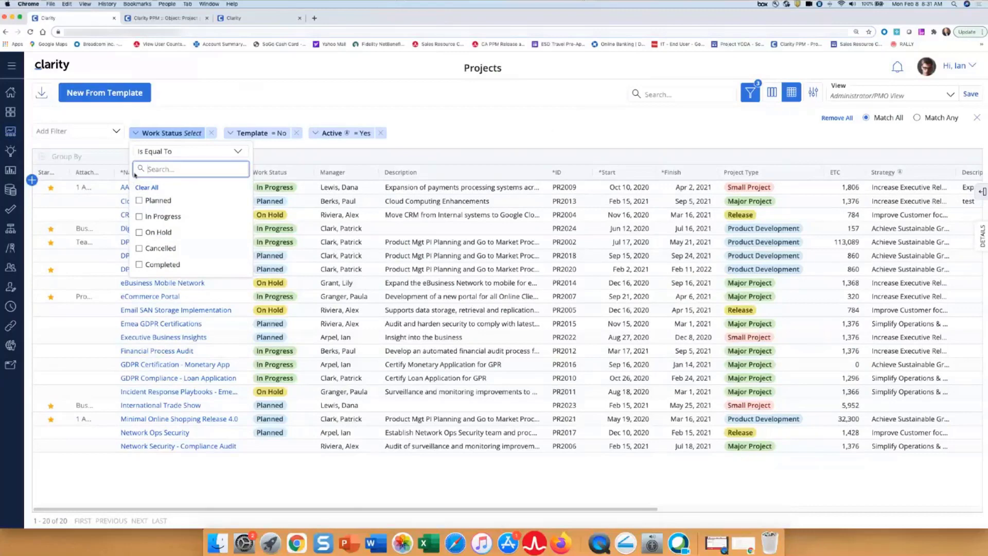
left_click(238, 153)
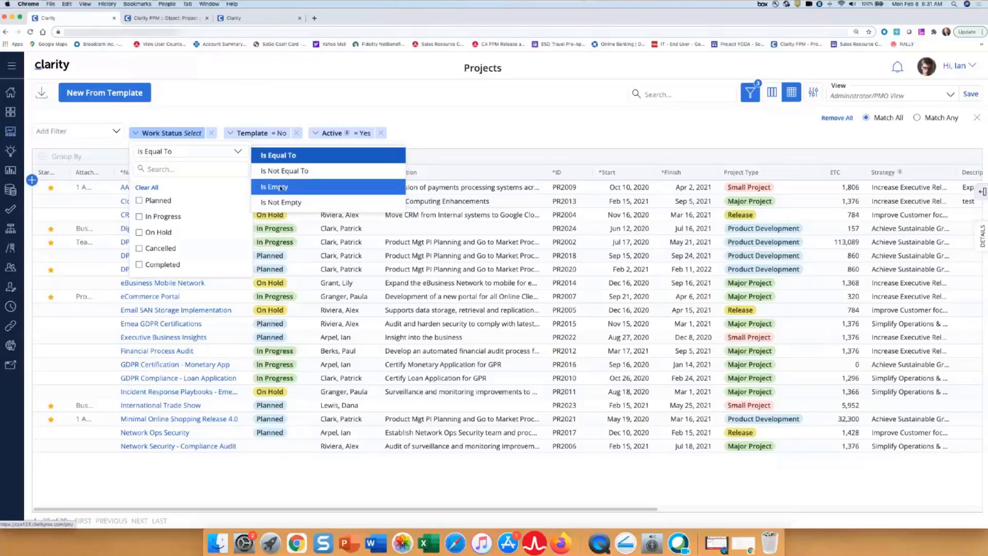
left_click(284, 187)
left_click(452, 137)
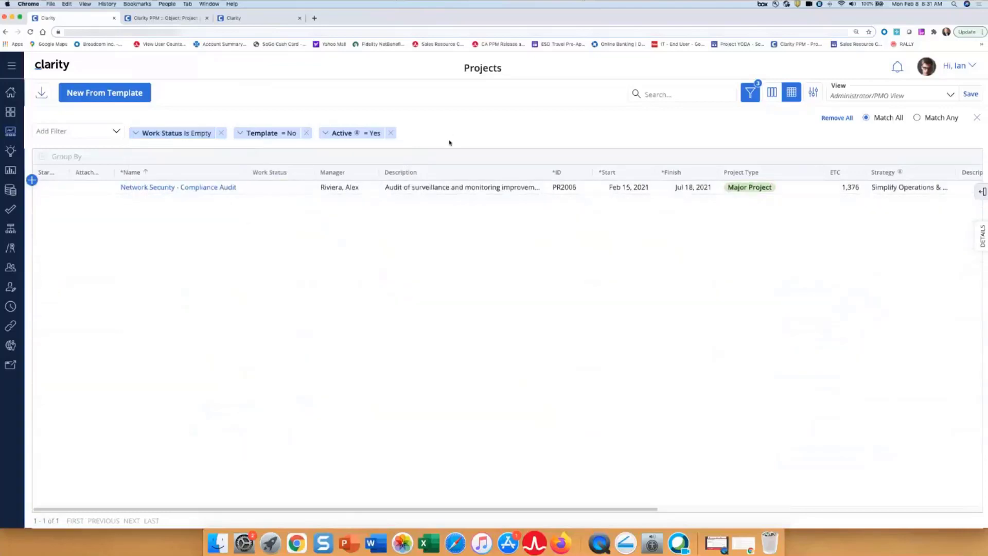
- Set the Work Status of Network Security - Compliance Audit to Planned and remove the Work Status filter
left_click(273, 187)
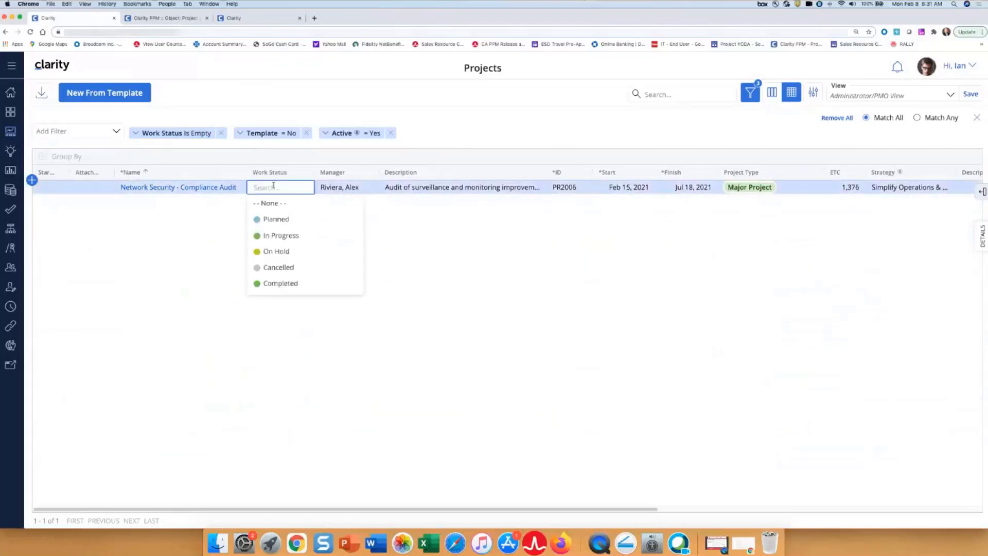
left_click(259, 222)
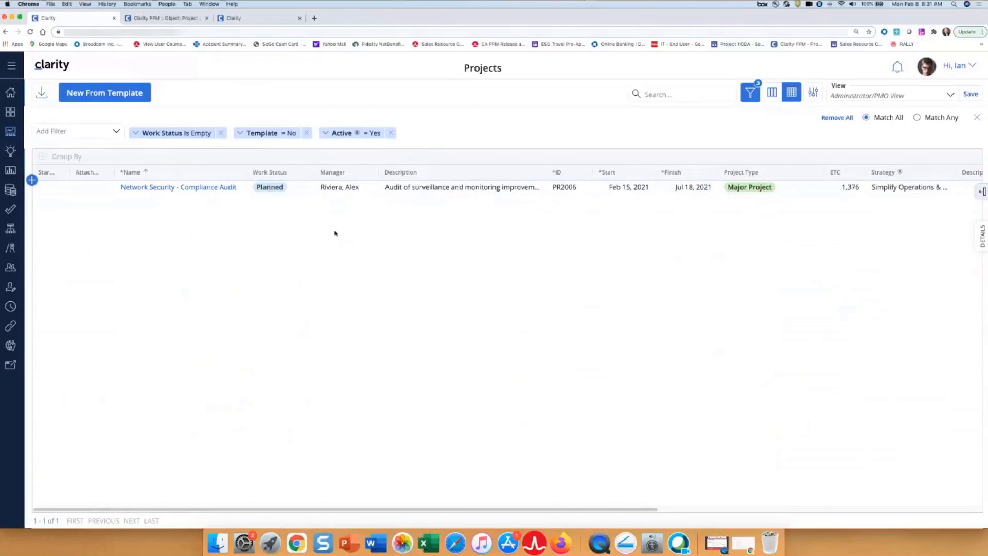
left_click(221, 135)
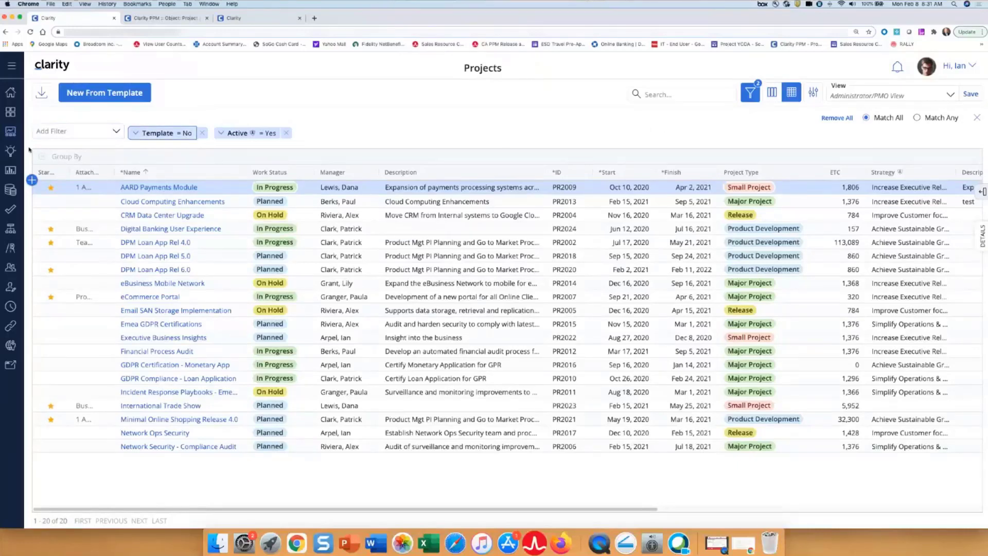
- Add a Finish filter to the projects grid using the Is Before operator with the date Mar 31, 2021
left_click(116, 132)
left_click(115, 132)
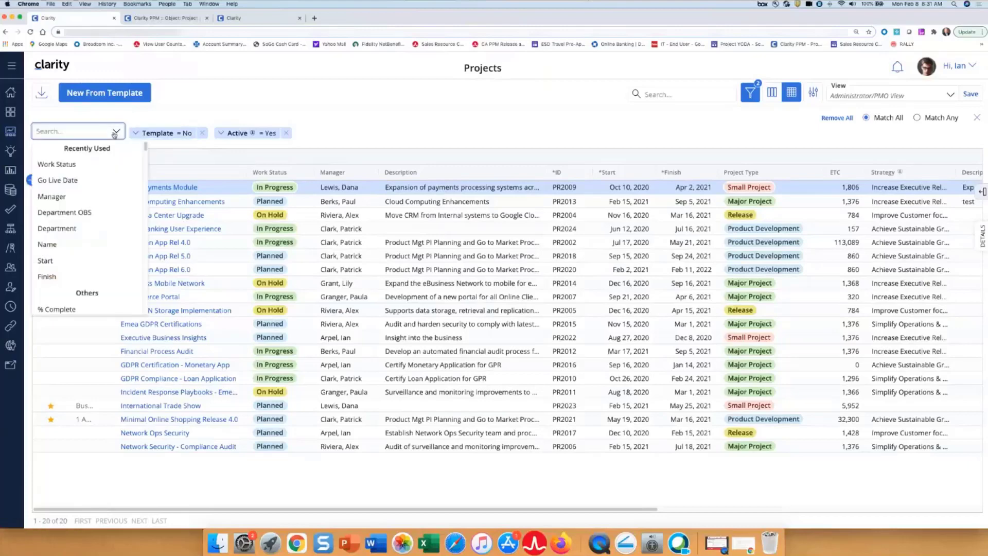
left_click(48, 276)
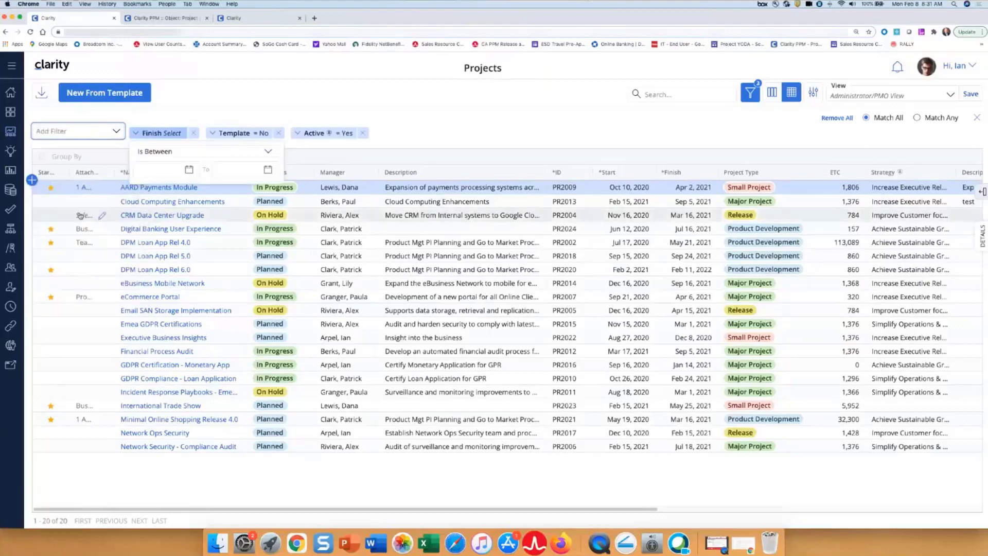
left_click(267, 152)
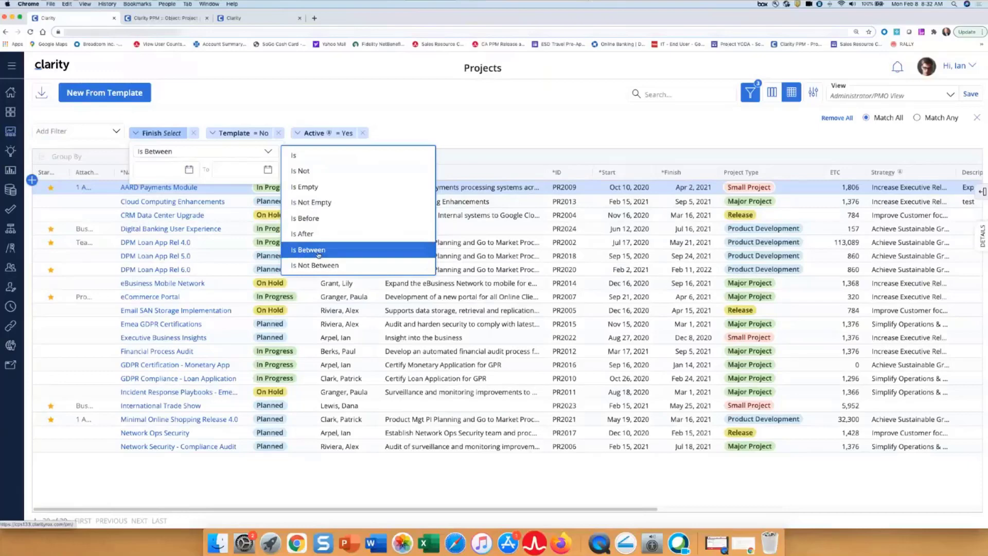
left_click(305, 219)
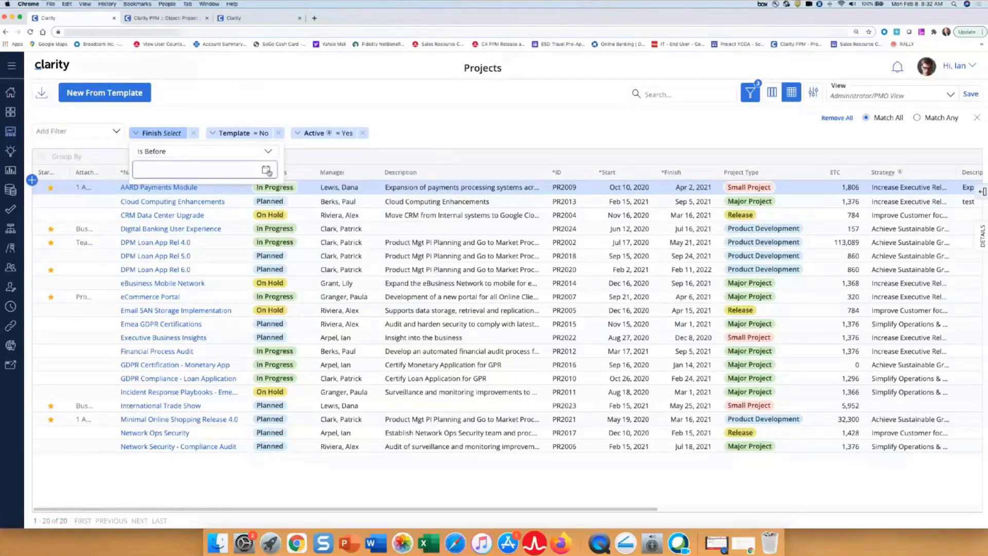
left_click(266, 170)
left_click(281, 194)
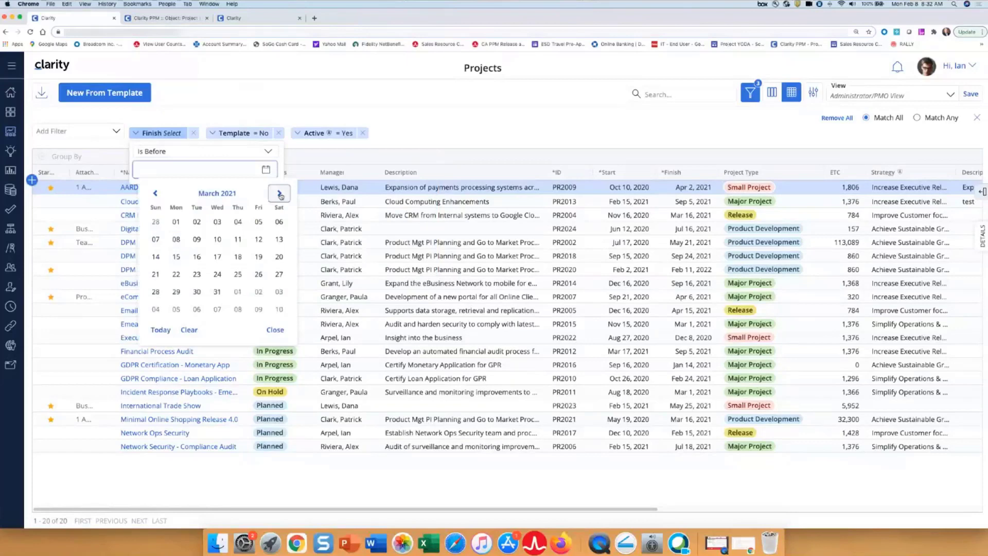
left_click(224, 289)
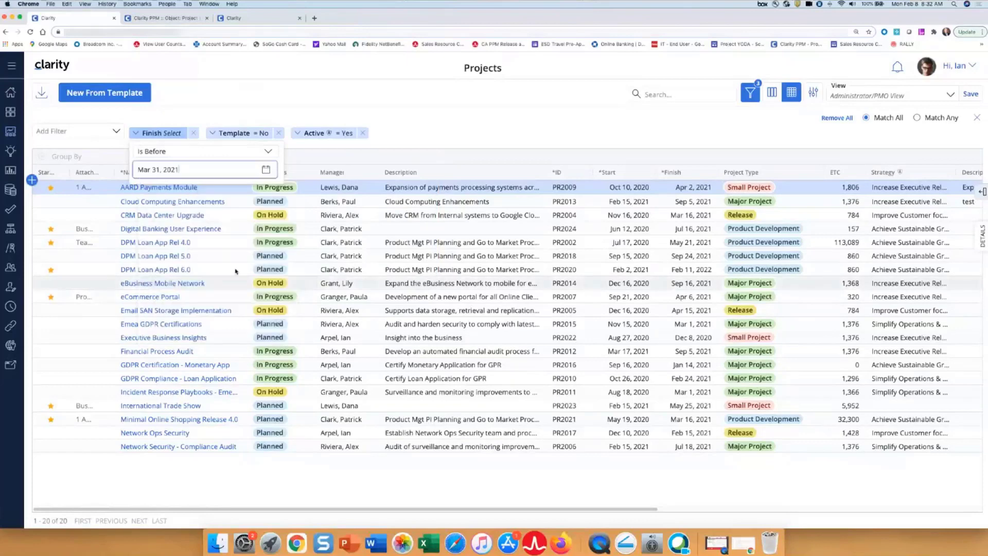
left_click(426, 124)
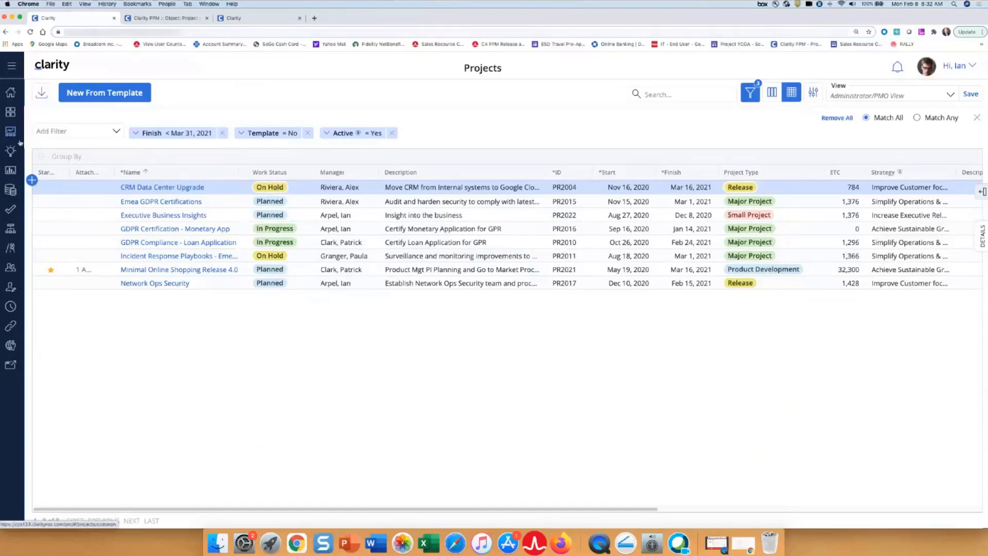
- Show the filtered projects as a board and remove the Finish filter
left_click(771, 94)
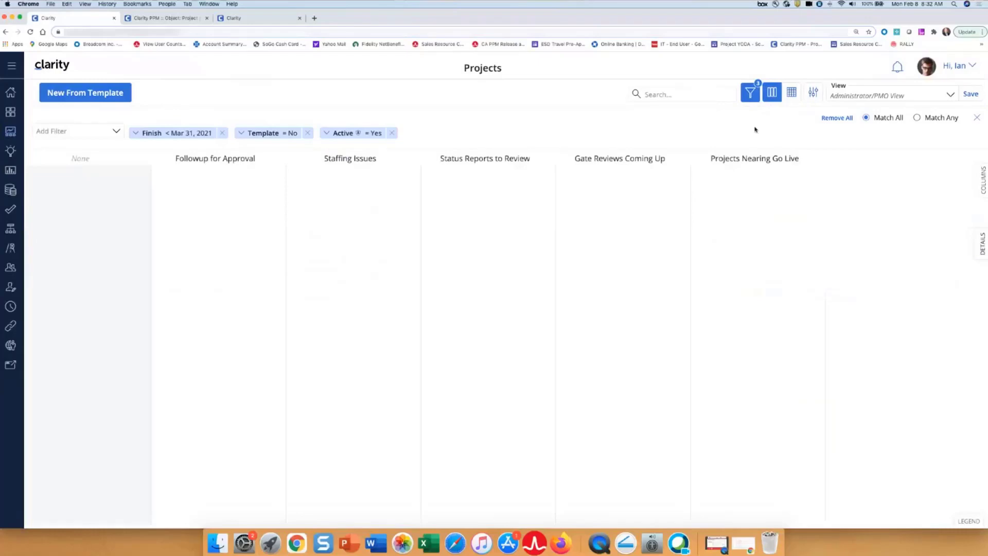
left_click(227, 134)
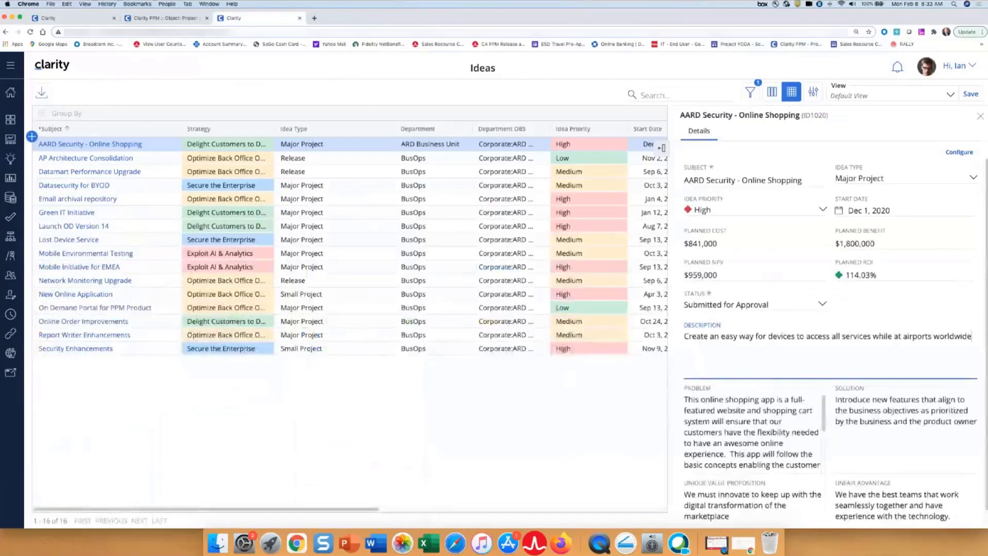
- In the Clarity browser tab showing Ideas, close the idea's details and bring up the projects board
left_click(980, 117)
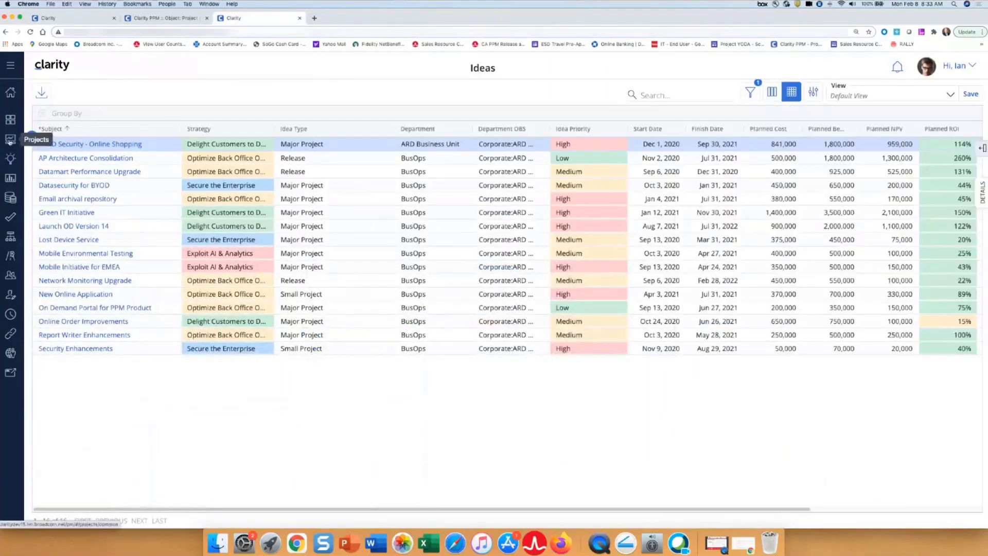
left_click(10, 140)
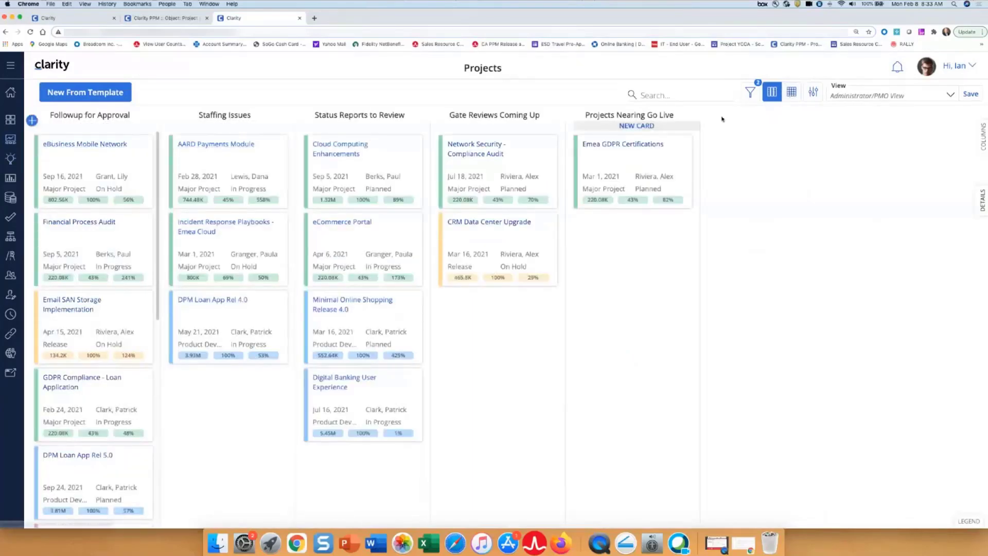
left_click(787, 95)
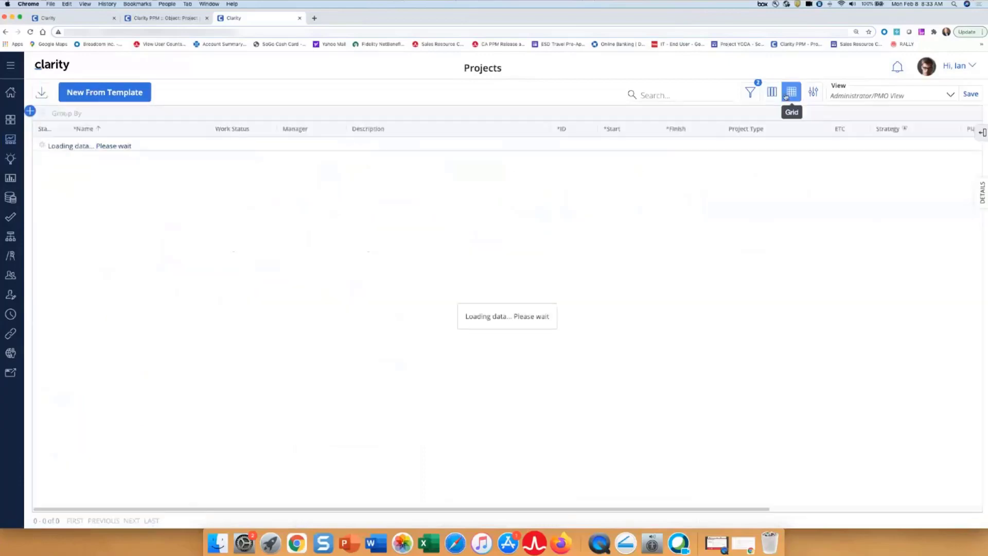
left_click(772, 92)
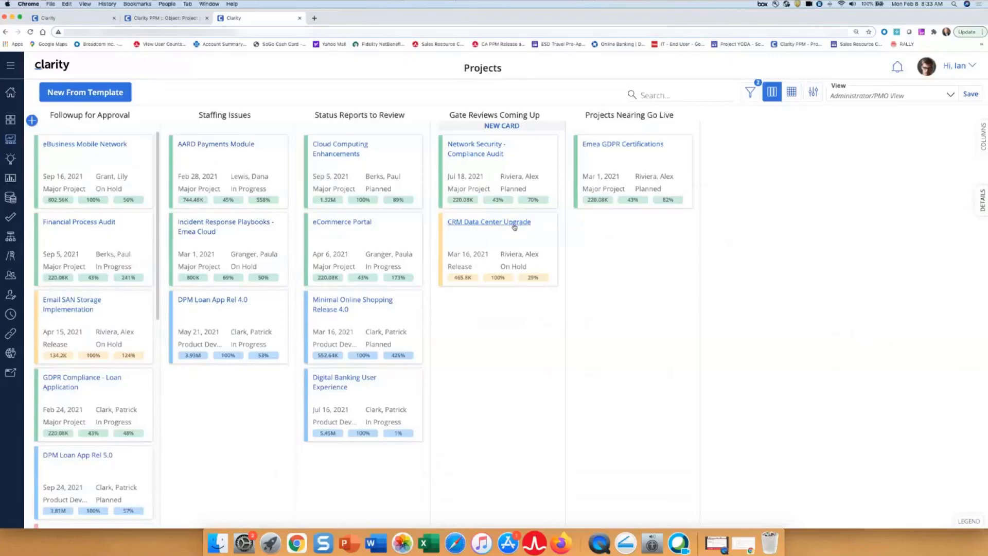
- Open the CRM Data Center Upgrade project from its board card and return to the projects board
left_click(536, 242)
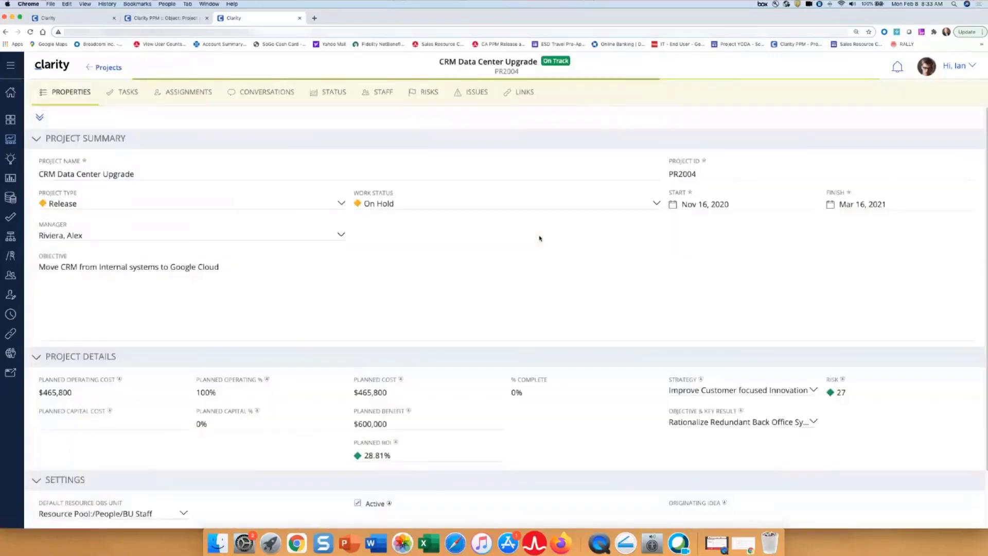
left_click(107, 68)
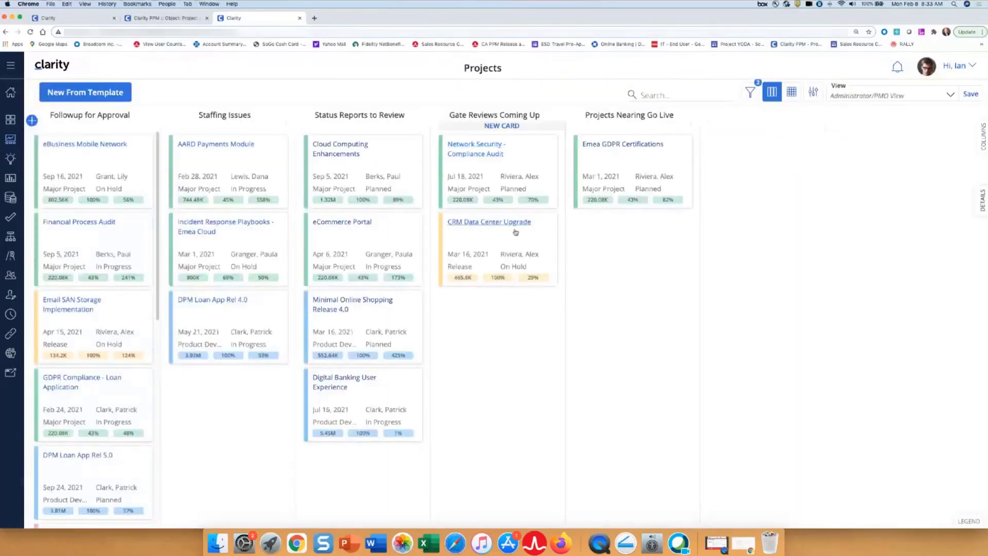
- Switch back to the first Clarity browser tab and select the CRM Data Center Upgrade card on its board
left_click(80, 19)
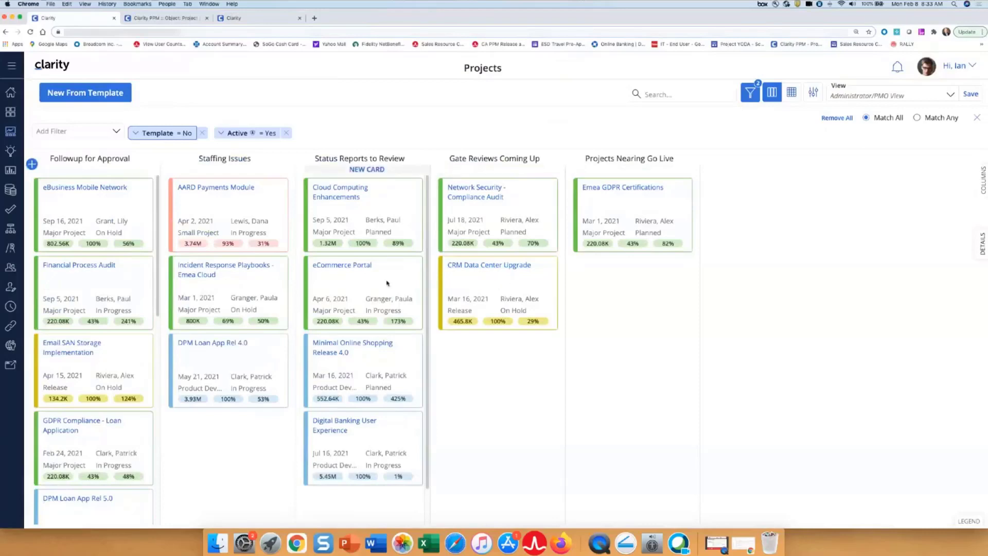
left_click(530, 284)
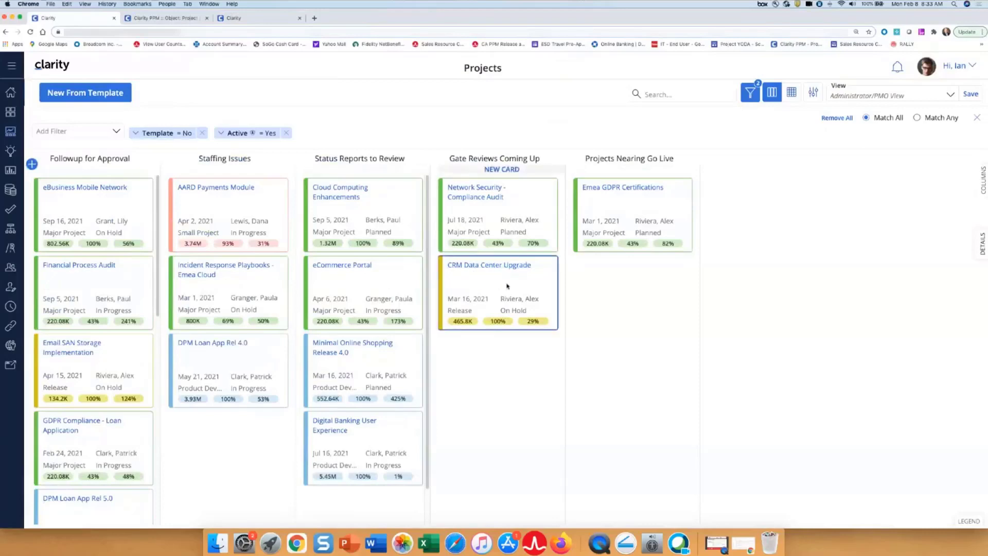